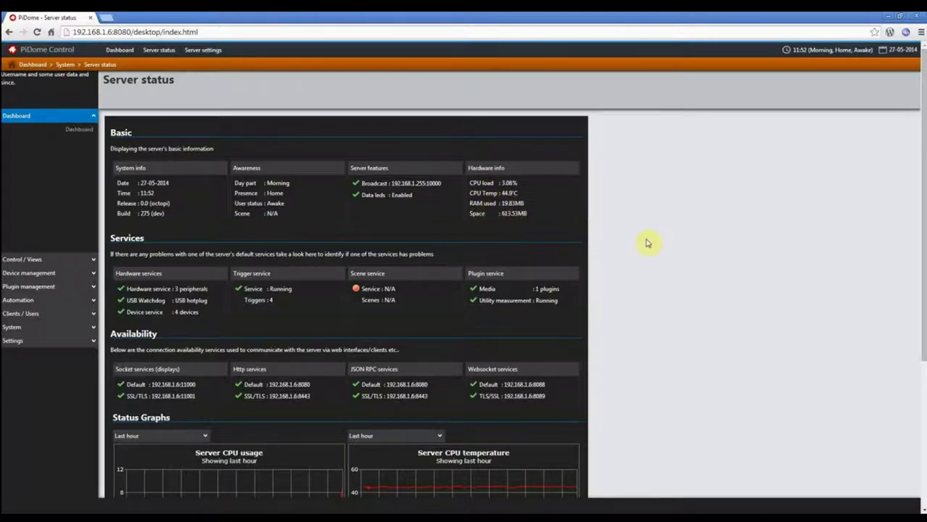
- Review the server status page down to its status graphs and return to the dashboard
scroll(642, 241, down, 3)
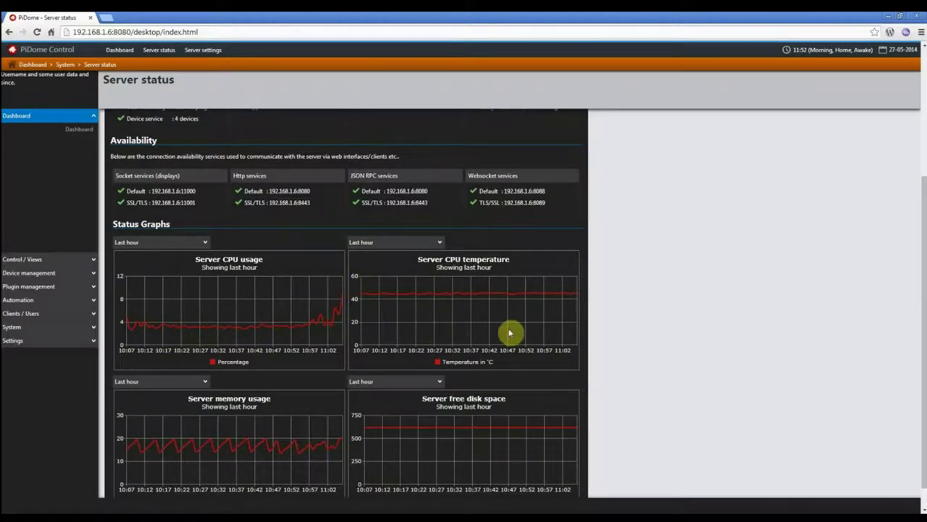
scroll(674, 380, up, 3)
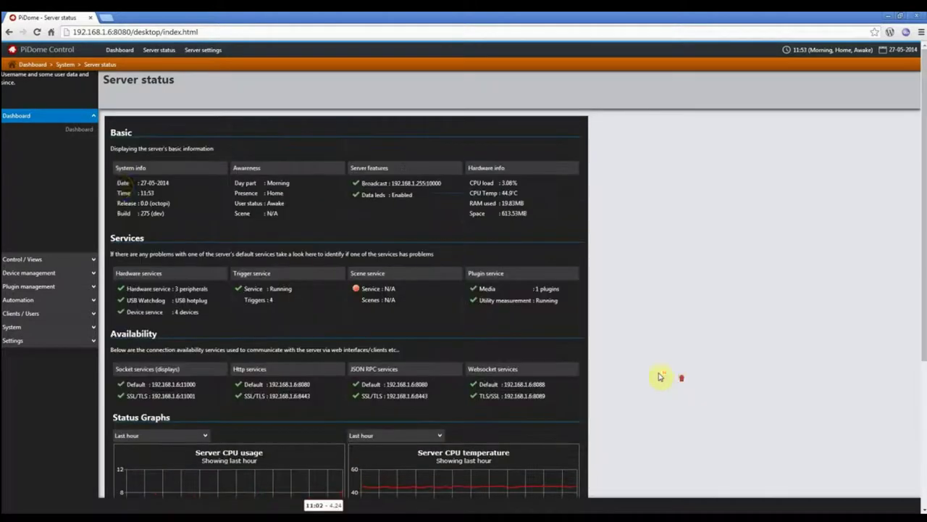
click(78, 130)
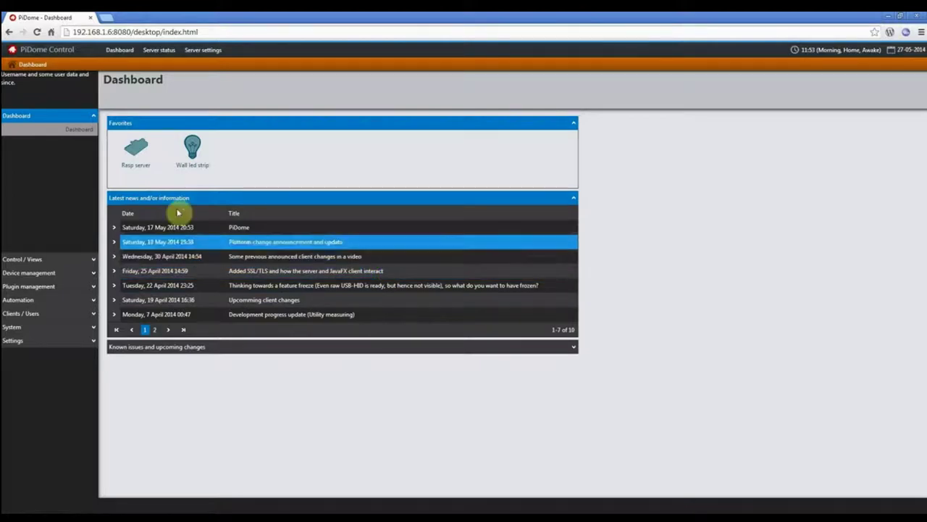
- Open the device control list and show the details and controls of the Wall led strip
click(85, 262)
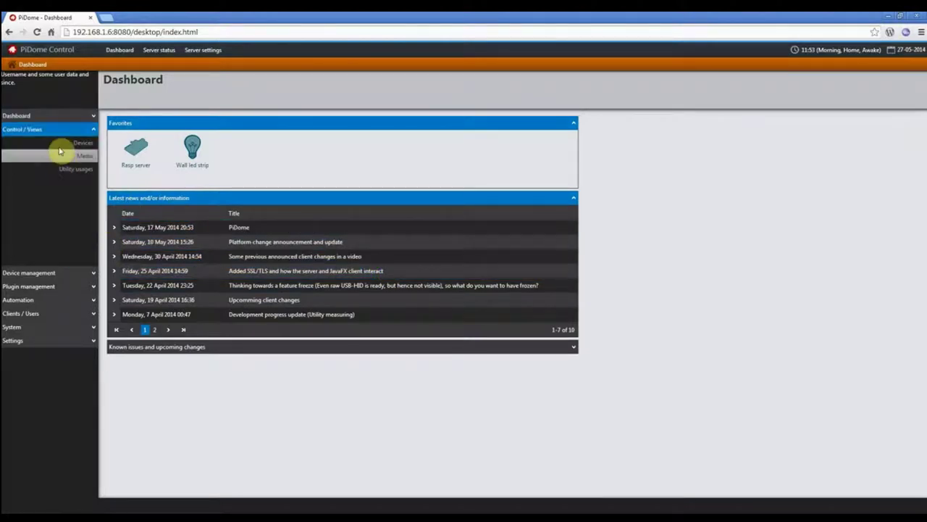
click(85, 144)
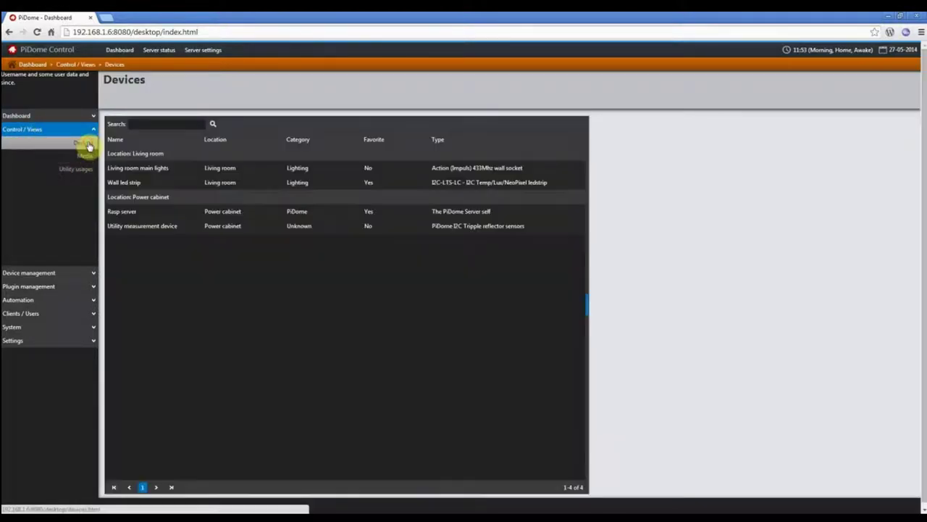
click(383, 182)
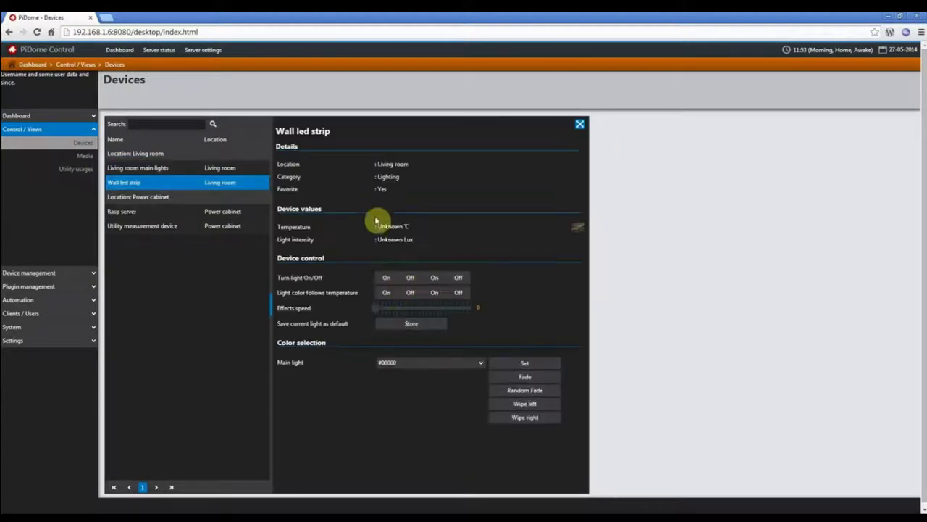
- Show the Living room main lights device and switch it on and back off
click(161, 167)
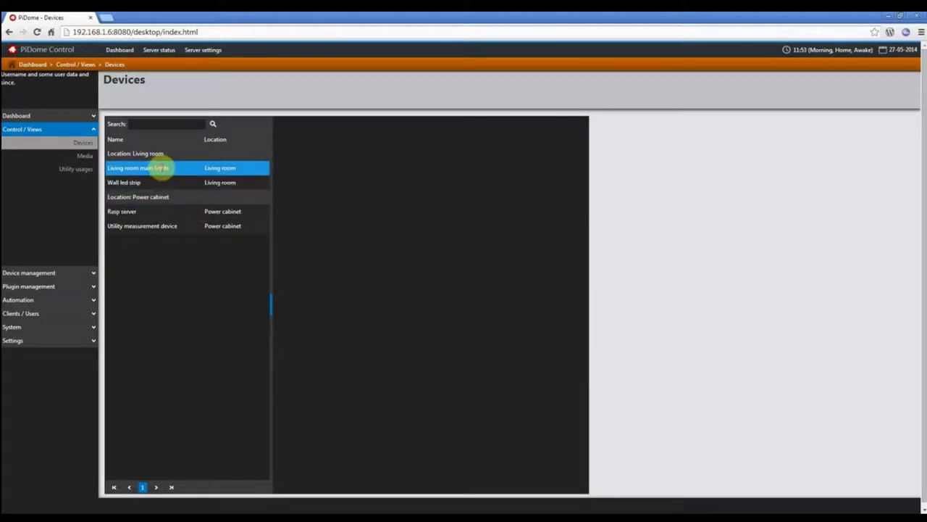
click(386, 230)
click(411, 229)
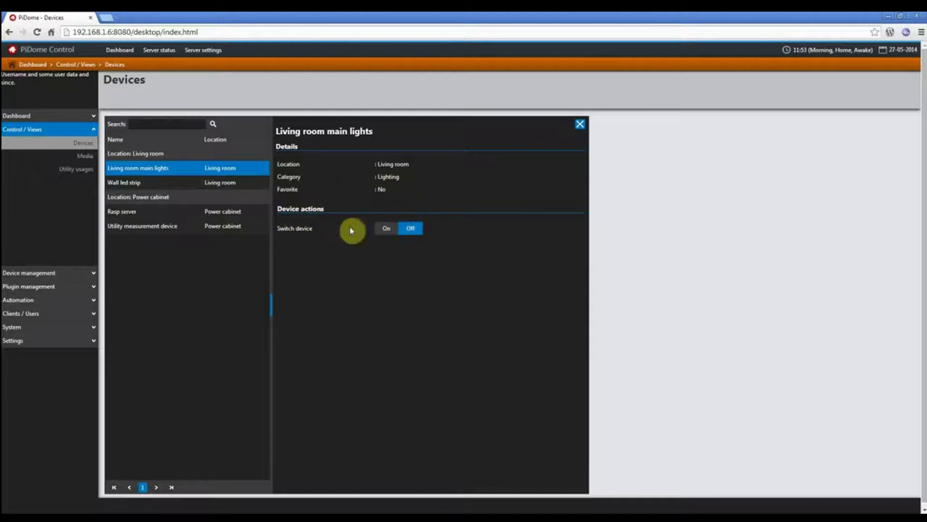
- Open the media view and show the player and playlist of XBMC 12 living room
click(82, 158)
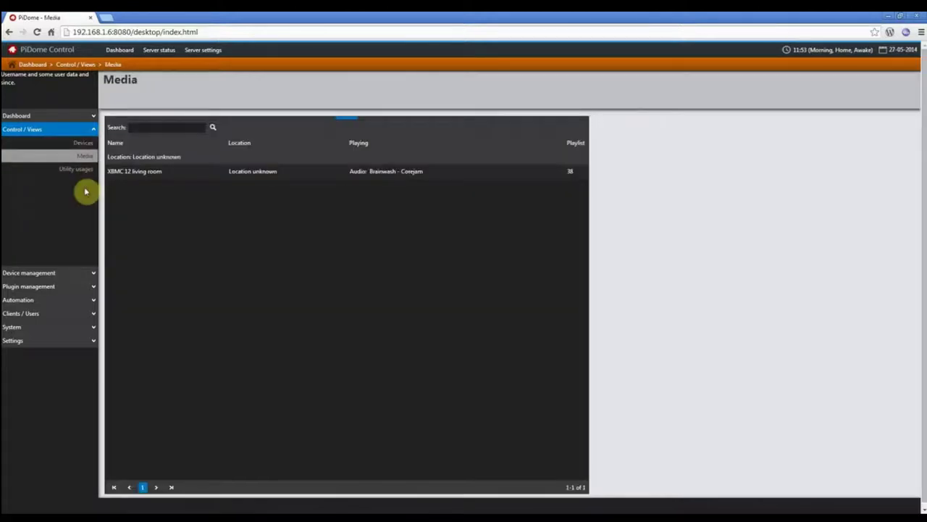
click(191, 171)
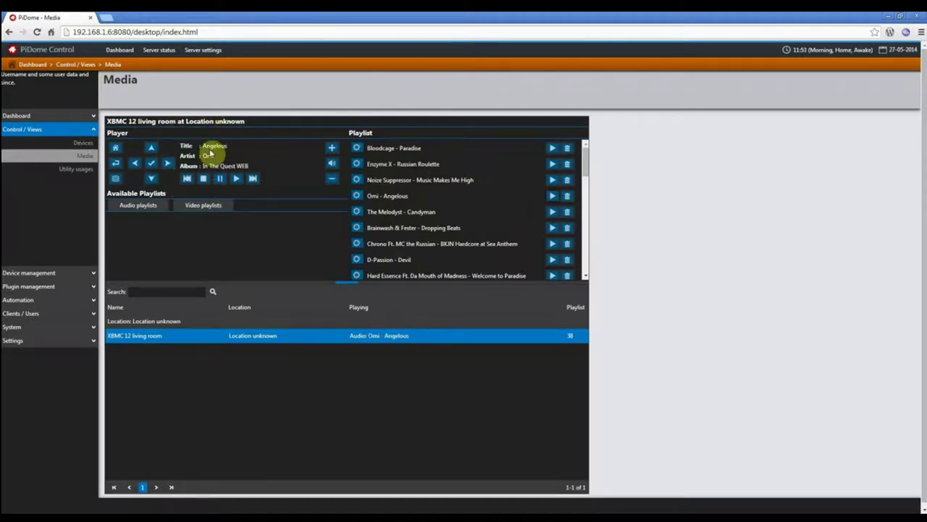
- Open the utility usages view and examine its gauges and historic electricity and water charts
click(81, 170)
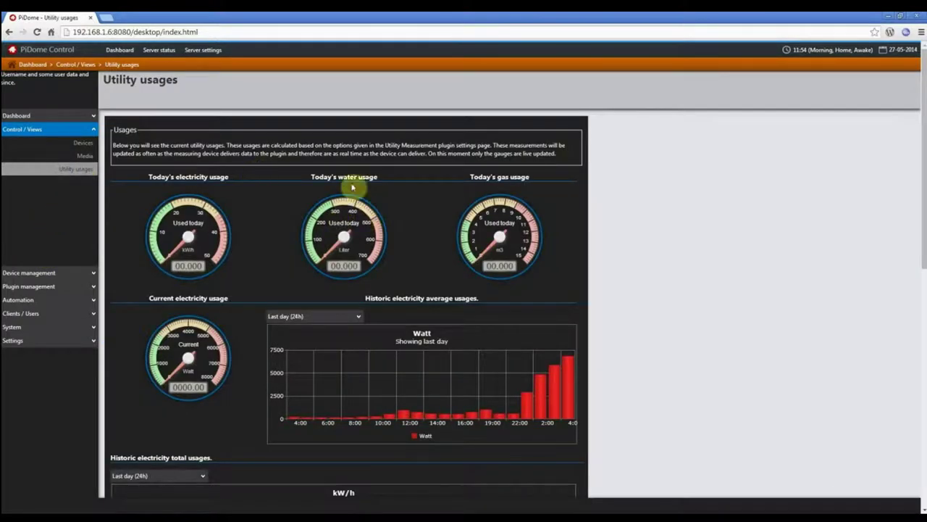
scroll(610, 361, down, 6)
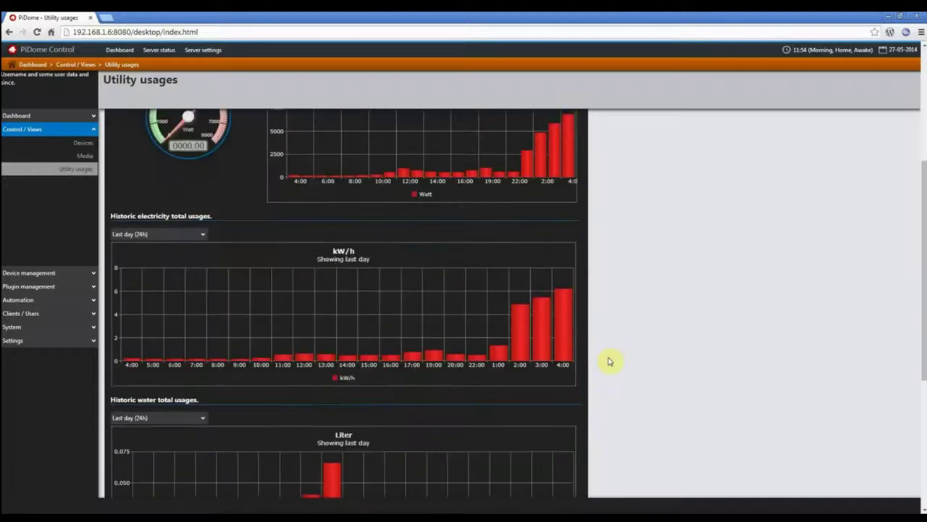
scroll(461, 389, up, 6)
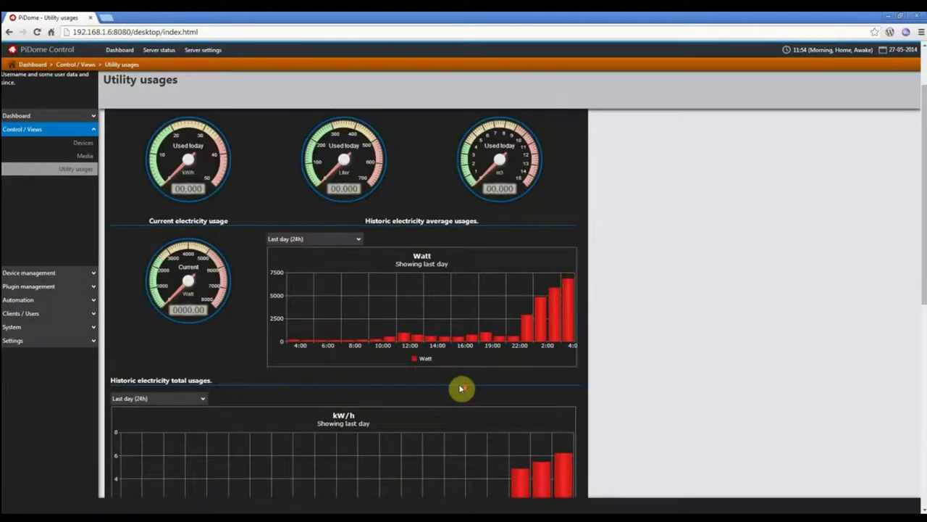
- Open the Wall led strip for editing in device management and look over its favorite and location options
click(62, 272)
click(68, 159)
click(269, 244)
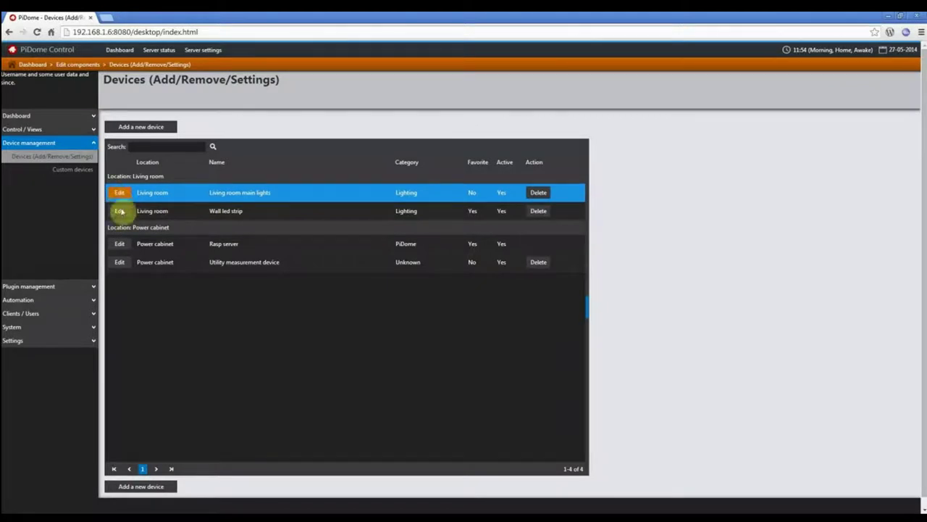
click(118, 211)
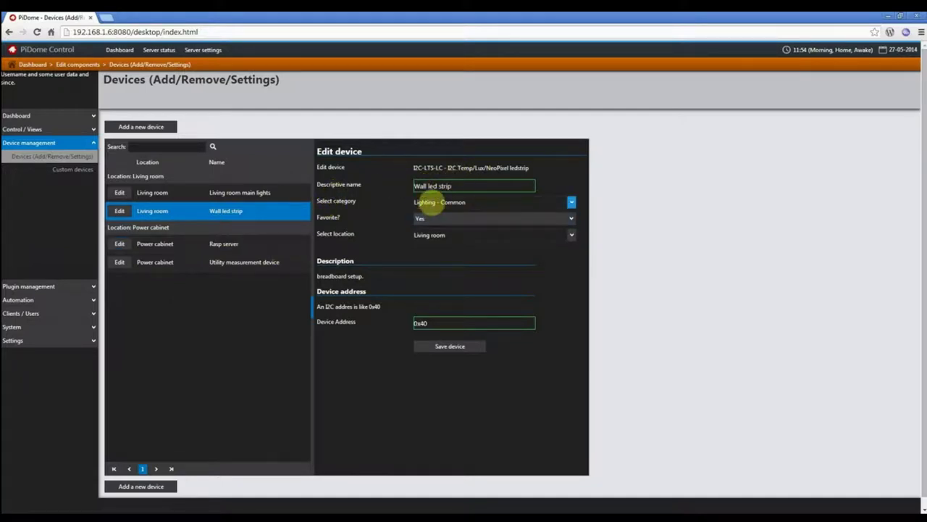
click(433, 218)
click(437, 234)
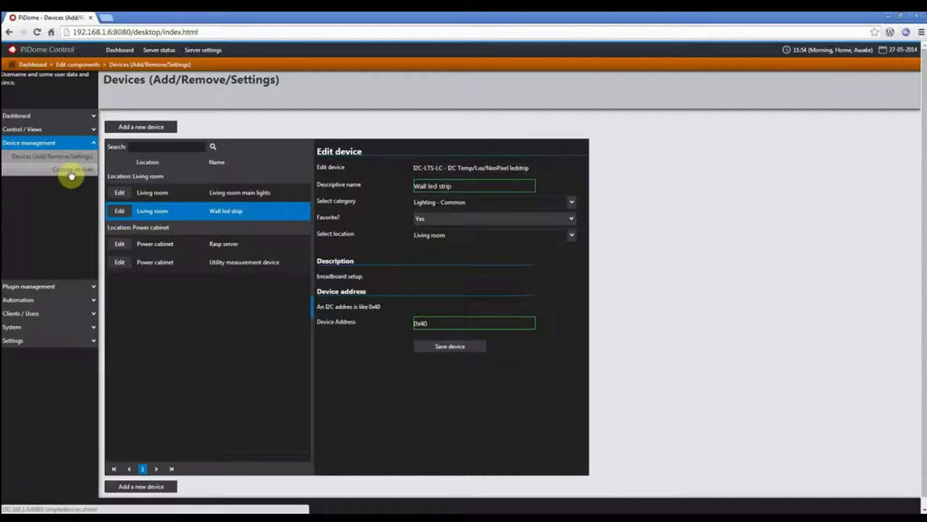
- Start adding a media plugin and view the media device types offered, without choosing one
click(79, 286)
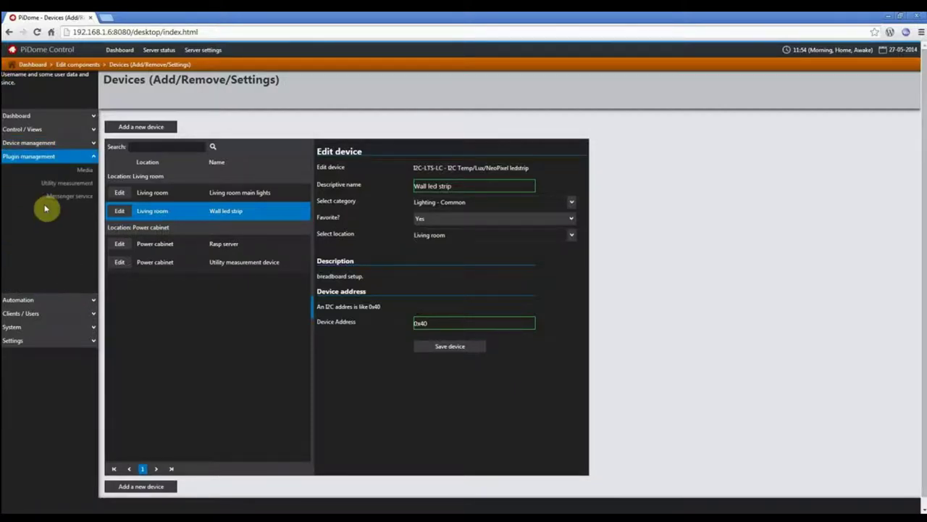
click(84, 171)
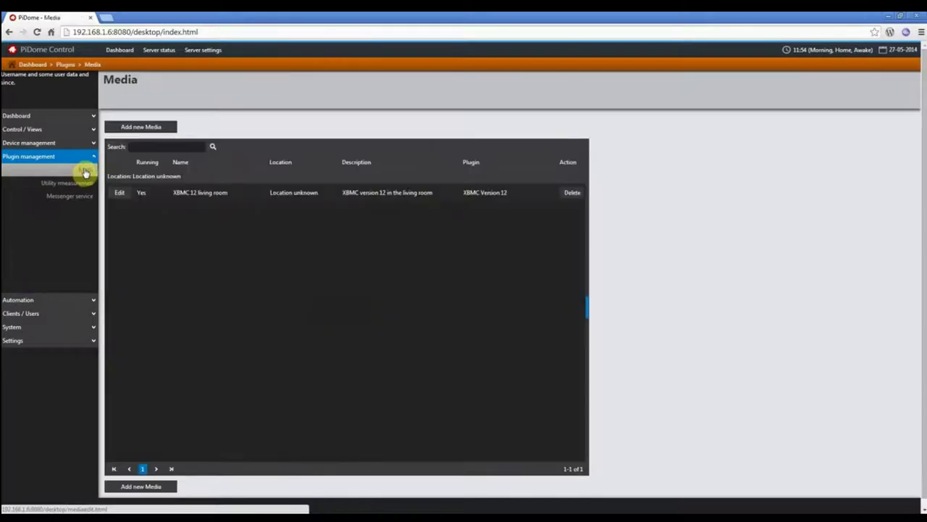
click(149, 127)
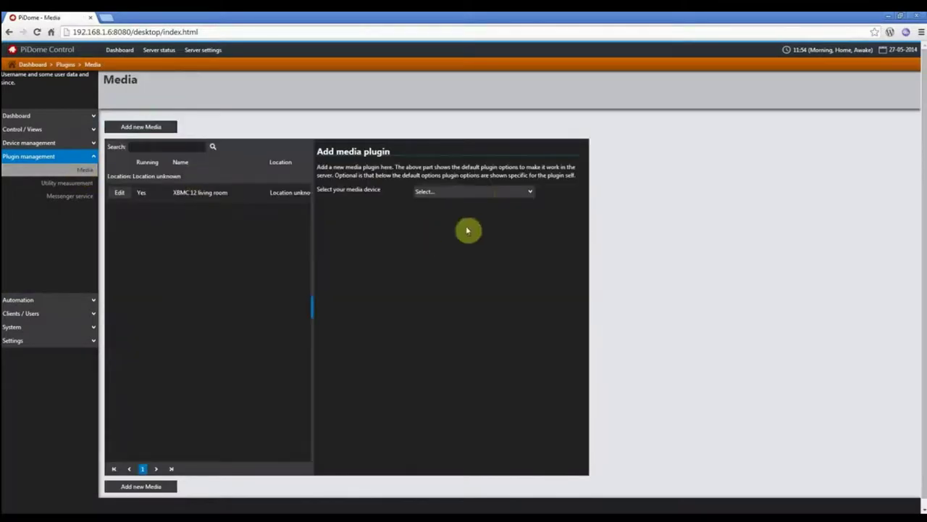
click(485, 193)
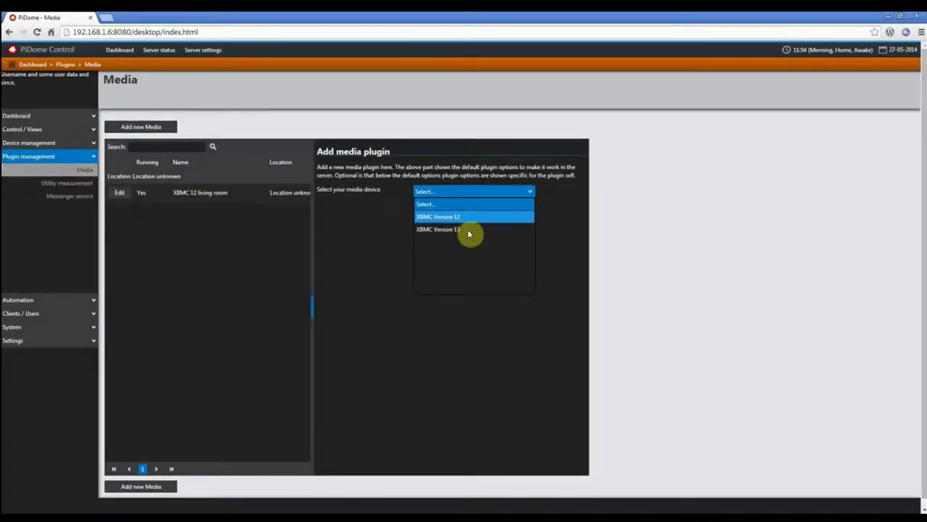
click(366, 225)
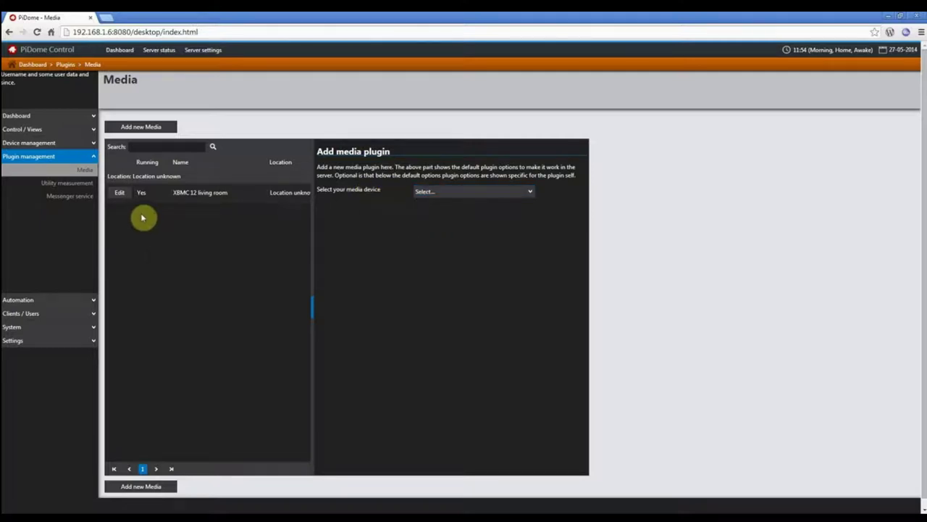
- In the utility measurement plugin settings, view the power device choices for item type Device and the available measurement types
click(84, 184)
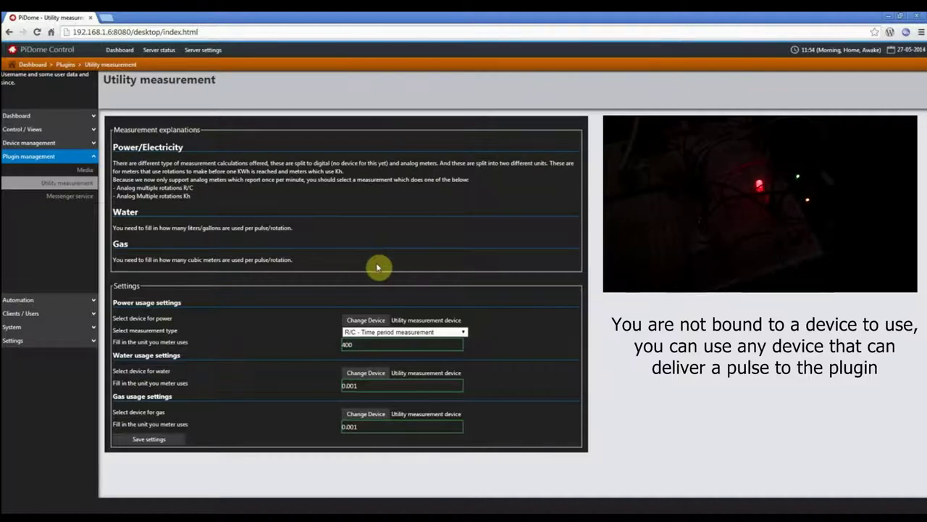
click(366, 321)
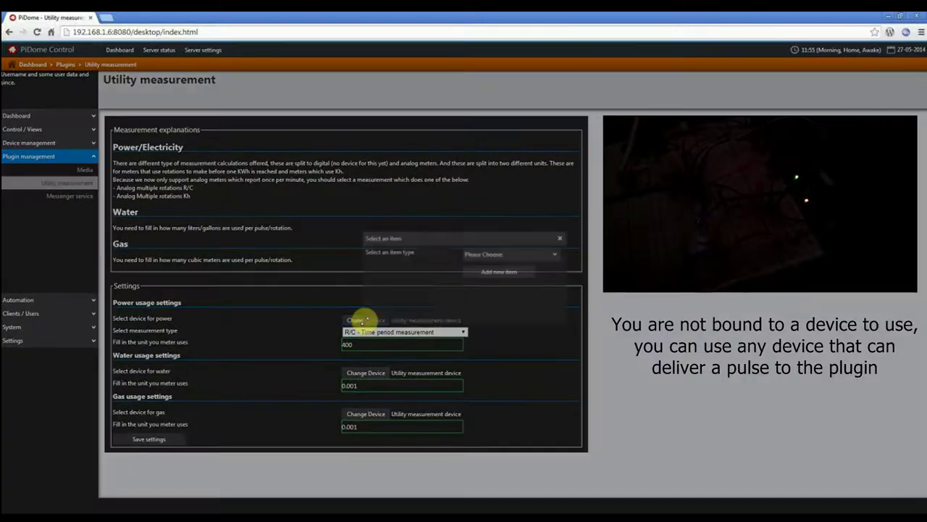
click(530, 256)
click(532, 267)
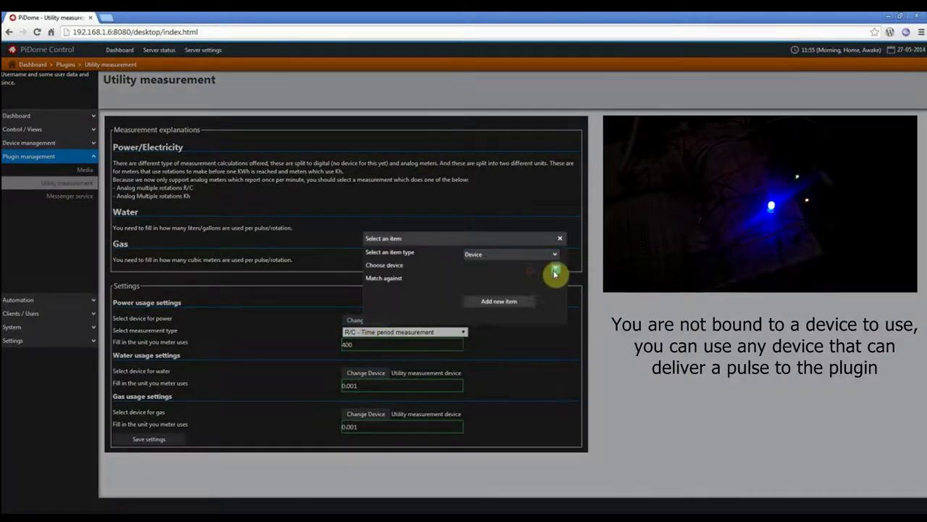
click(555, 268)
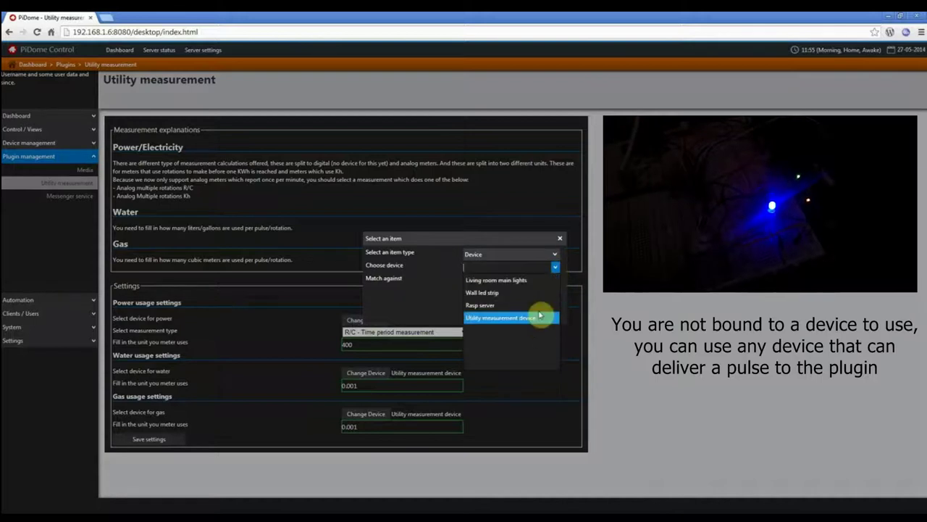
click(559, 239)
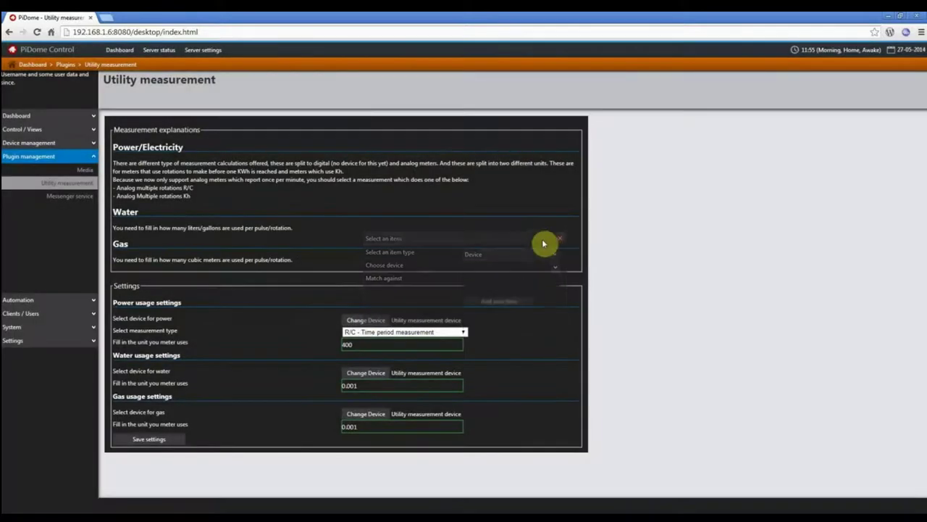
click(450, 333)
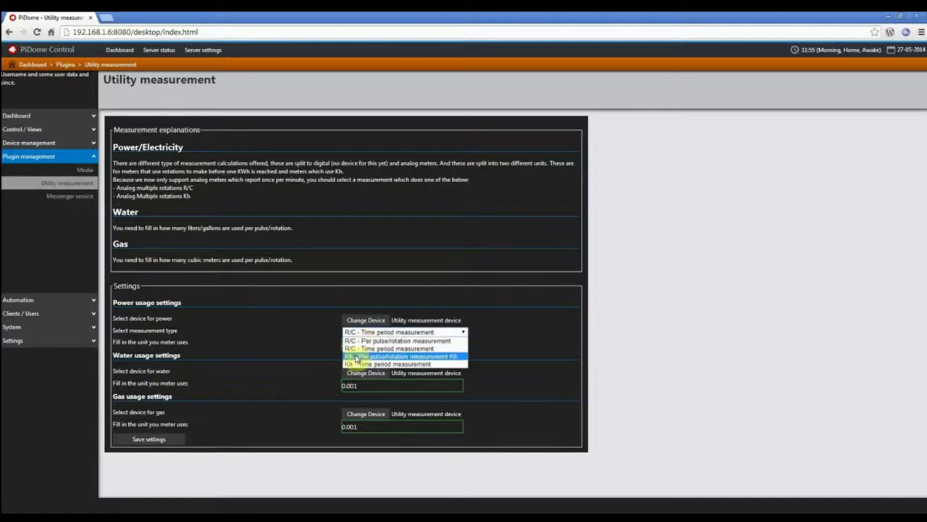
click(540, 351)
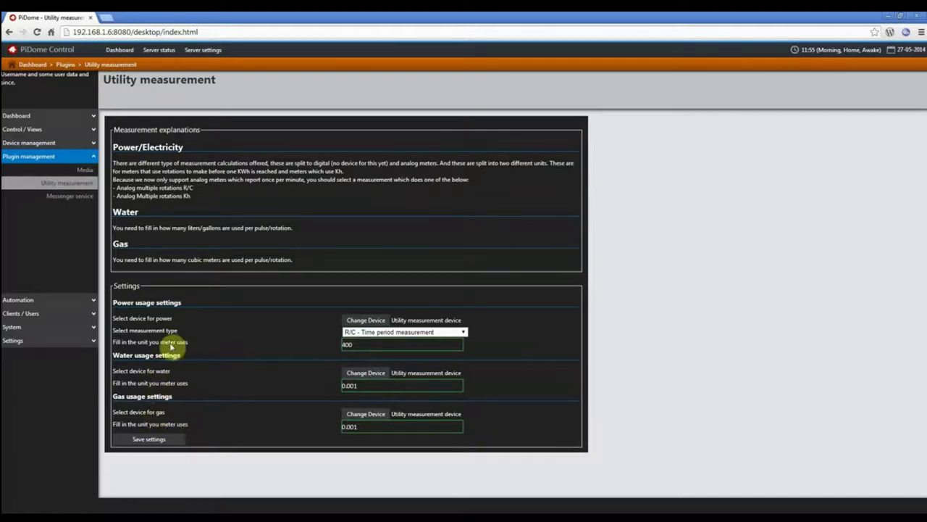
- Show the Messenger service plugin settings and the list of connected clients
click(80, 198)
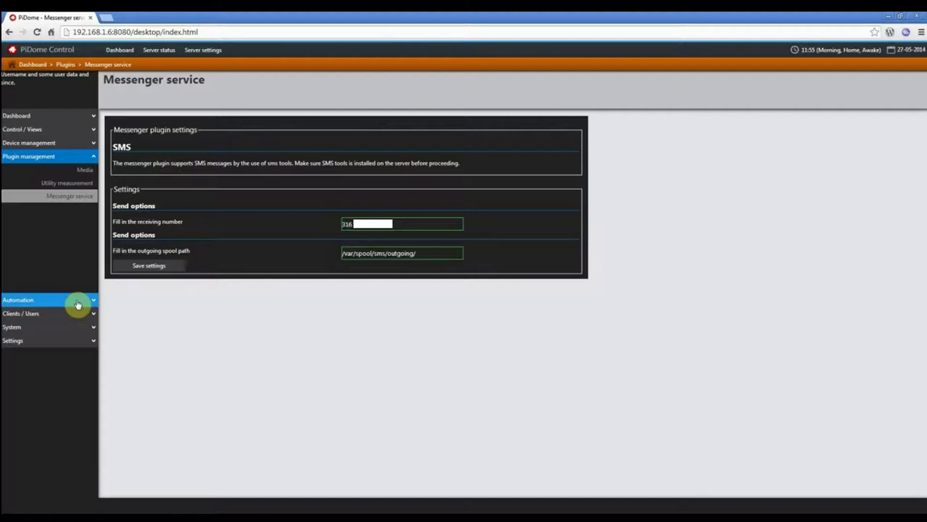
click(78, 301)
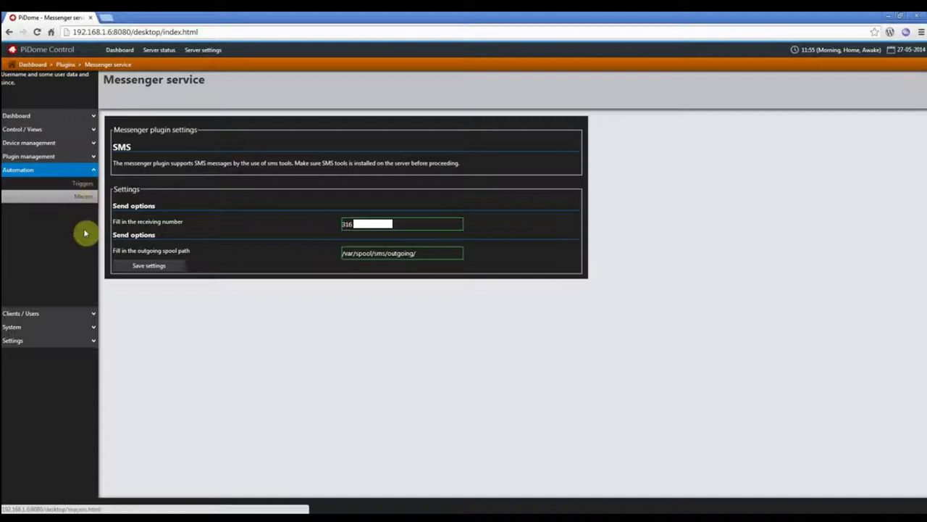
click(83, 313)
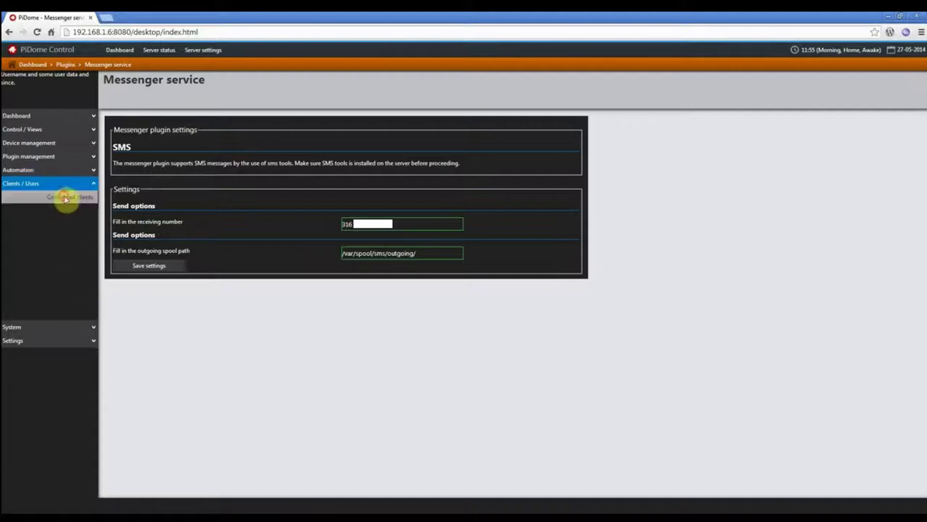
click(68, 197)
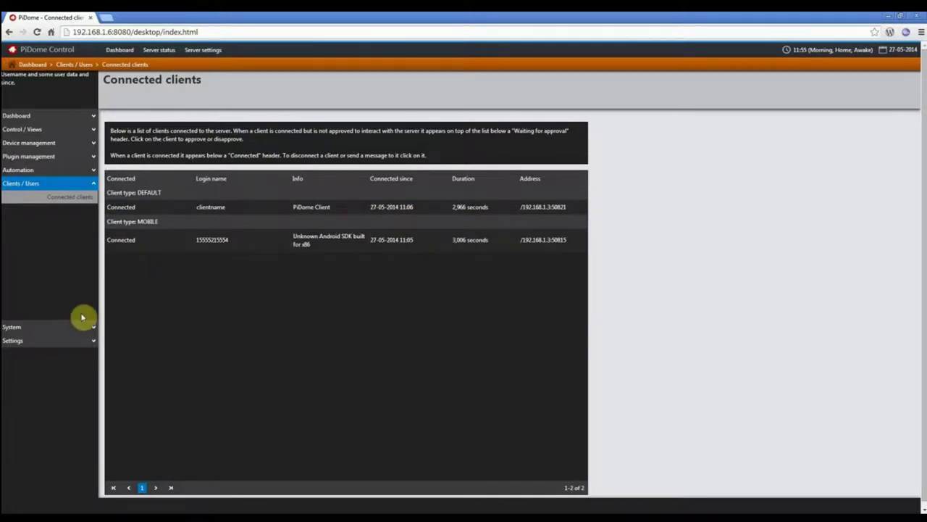
- Open the attached peripherals overview and select the Arduino SA, Uno R3 peripheral awaiting connection settings
click(79, 329)
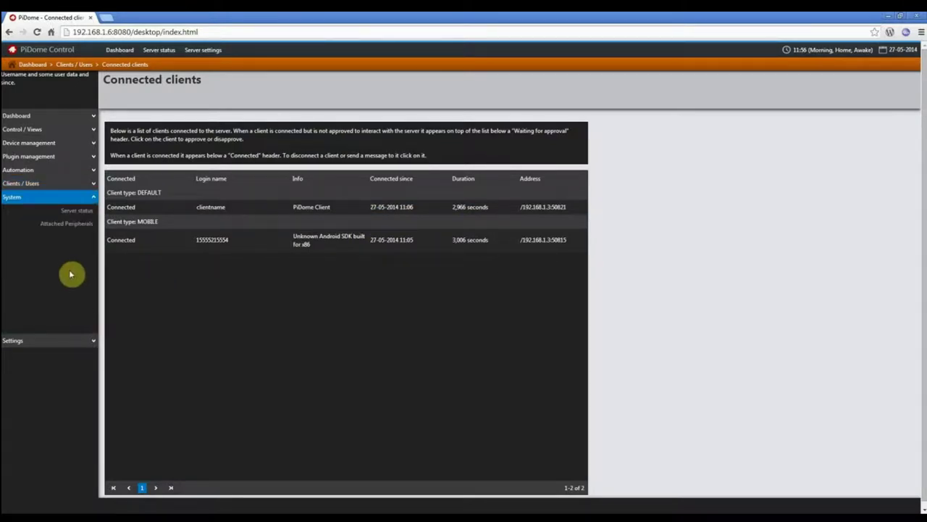
click(76, 225)
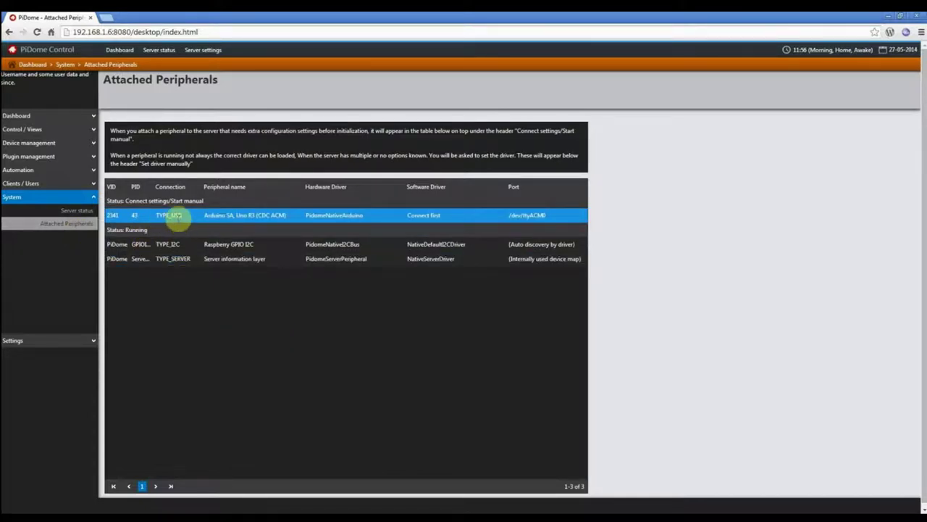
click(316, 216)
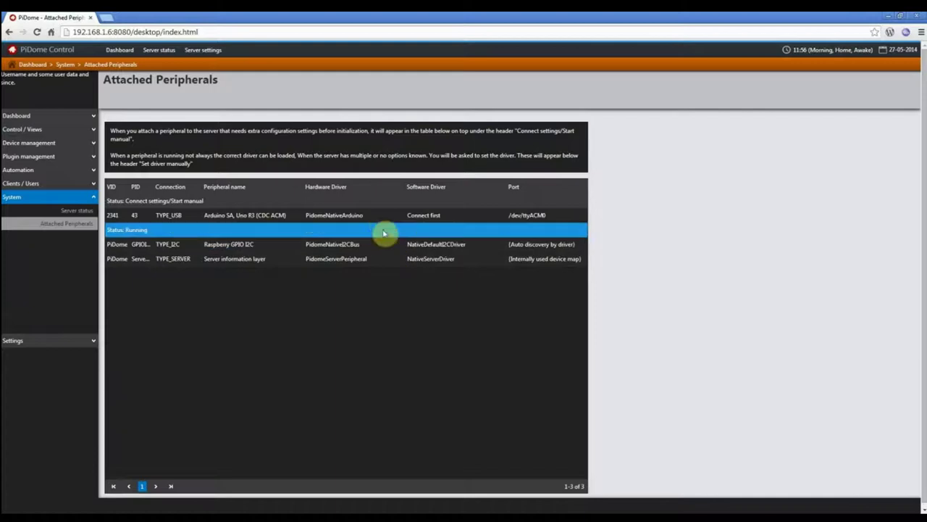
- View the port speed choices in the Arduino SA, Uno R3 connection settings and close them without starting the peripheral
click(470, 216)
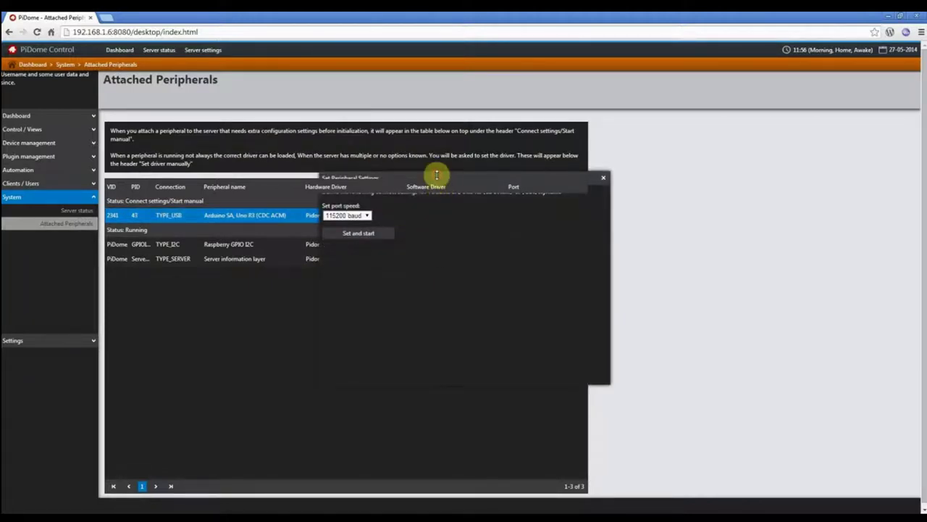
click(353, 257)
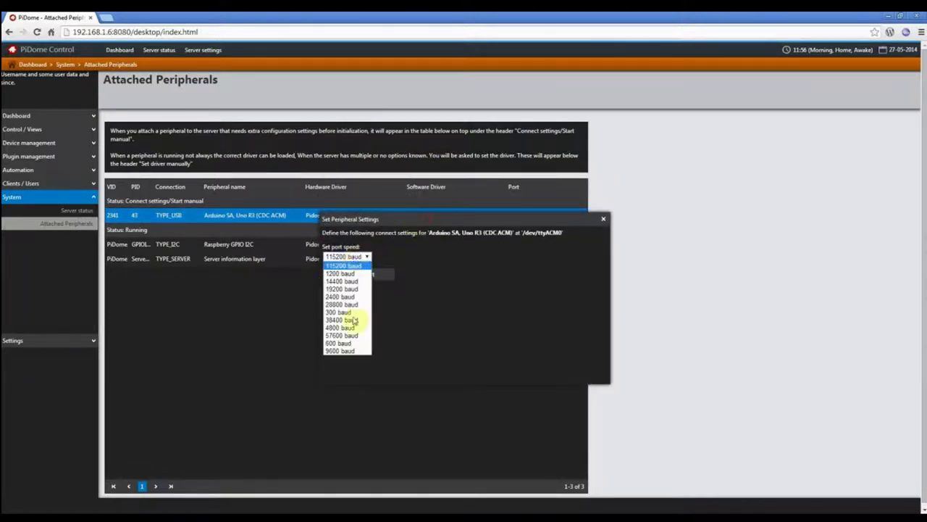
click(410, 256)
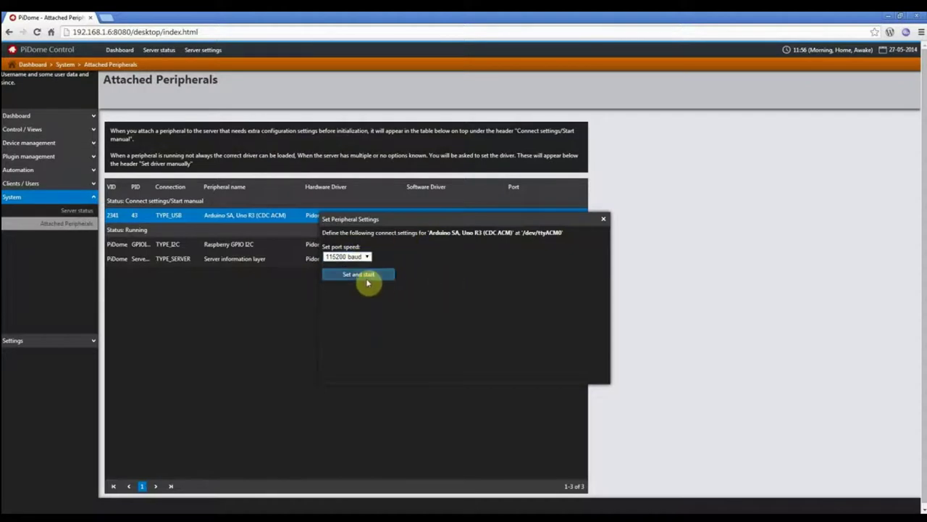
click(603, 219)
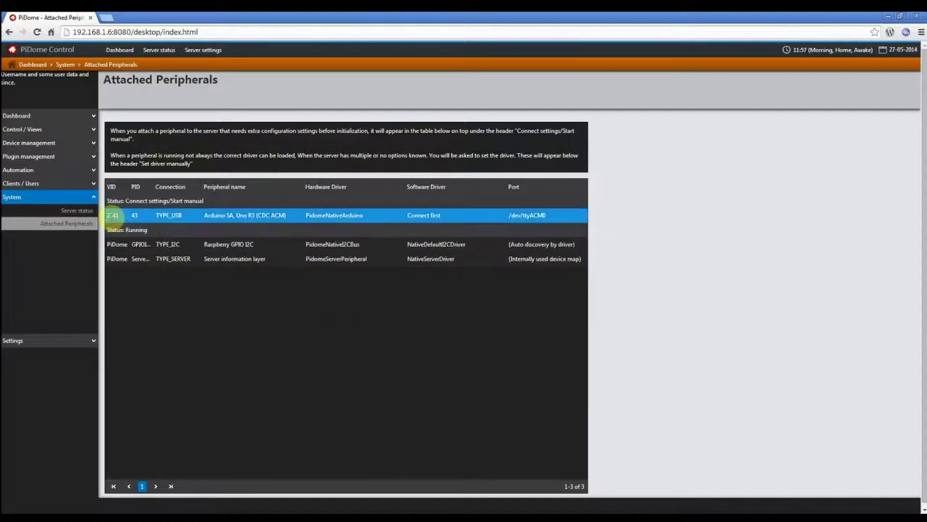
- In the Floors/Rooms settings, show the edit details of the Main floor and of the Living room location
click(72, 341)
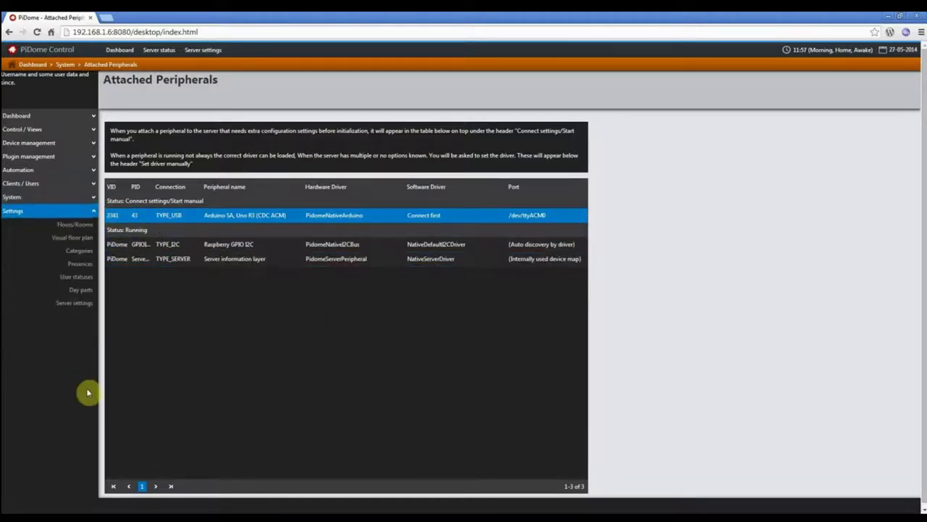
click(78, 228)
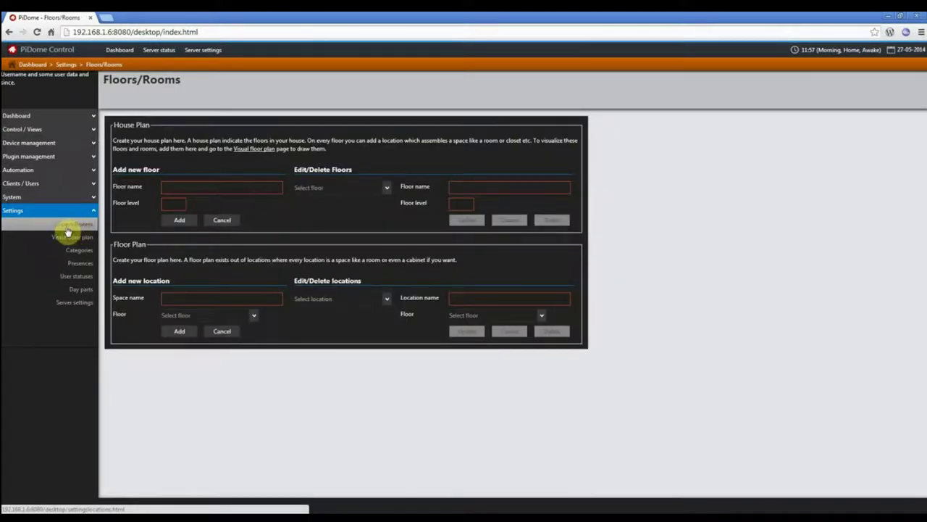
click(387, 190)
click(369, 202)
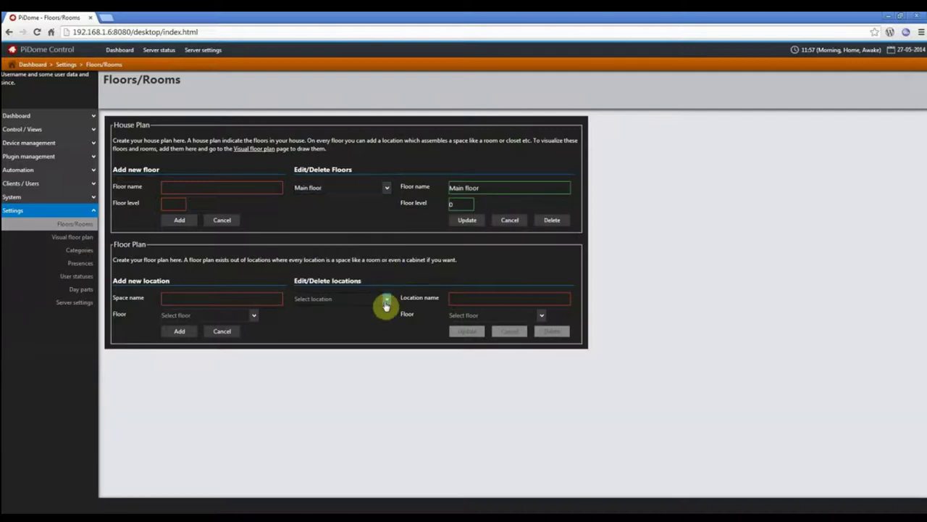
click(384, 304)
scroll(362, 372, down, 2)
scroll(358, 347, up, 3)
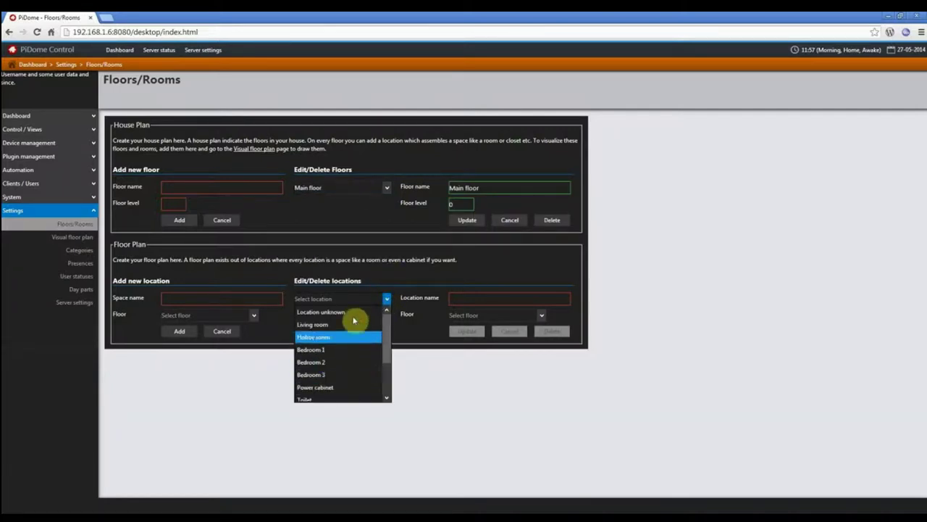
click(352, 325)
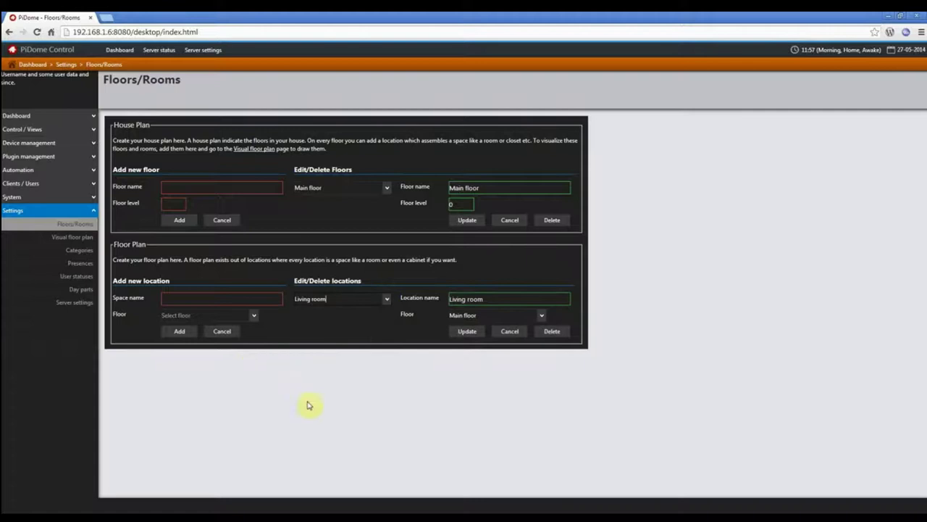
- Examine the Main floor's visual floor plan, including the bedrooms, the living room and the device placed there
click(87, 239)
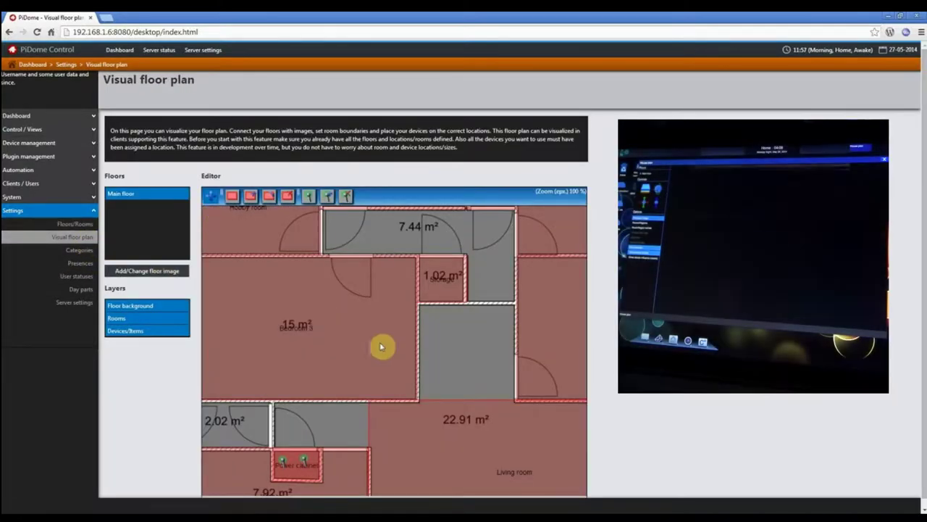
drag(274, 265, 343, 365)
drag(541, 374, 285, 422)
click(540, 336)
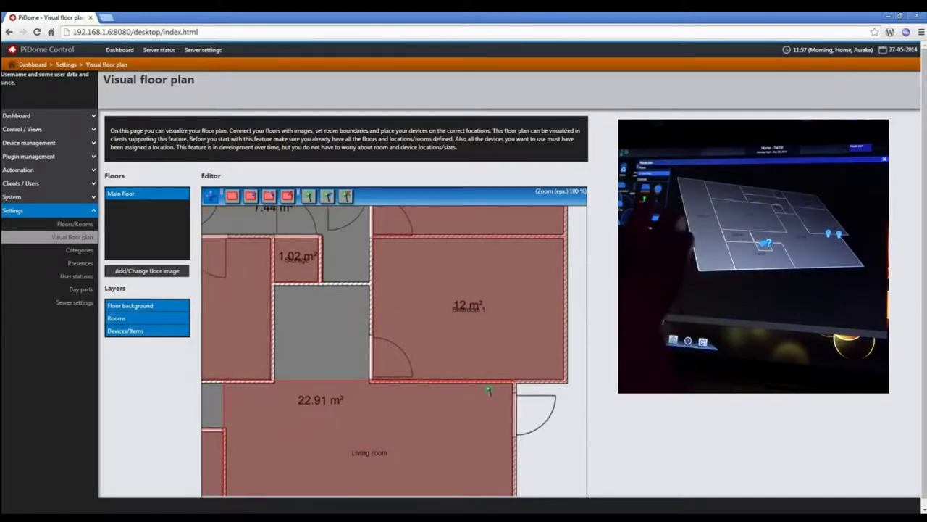
drag(321, 312, 303, 269)
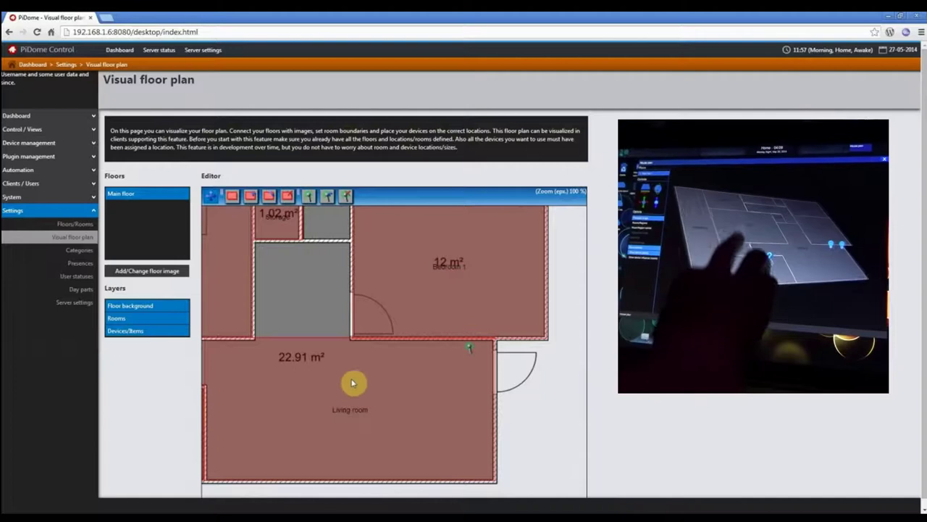
drag(285, 309, 346, 288)
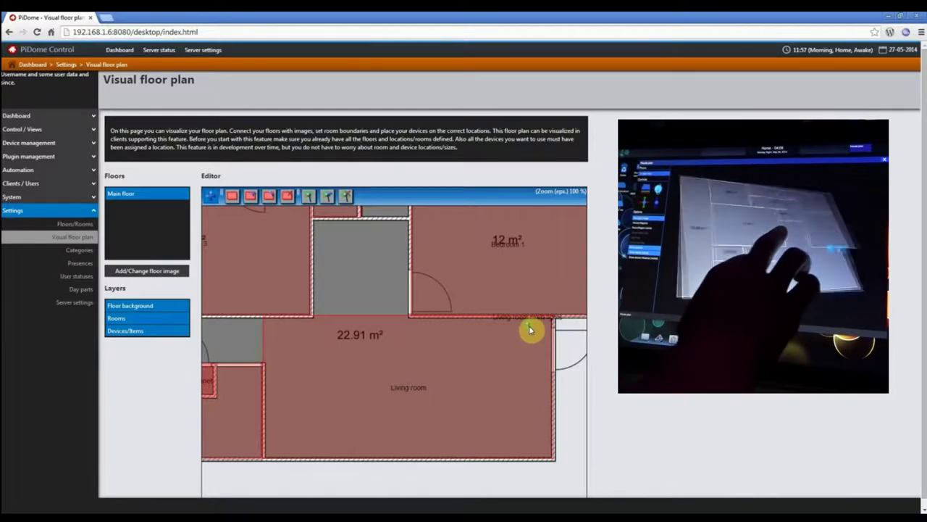
- Show the Categories settings and view the existing categories available for editing, without choosing one
click(80, 250)
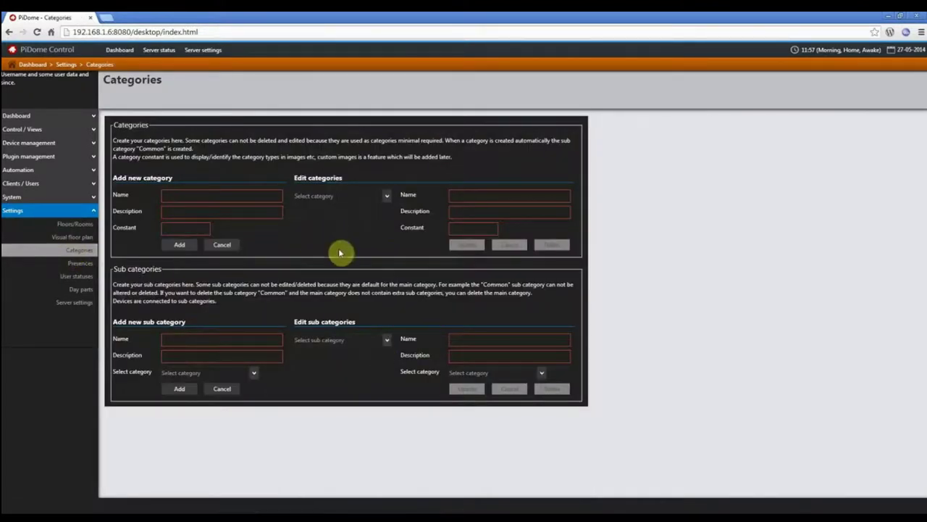
click(386, 197)
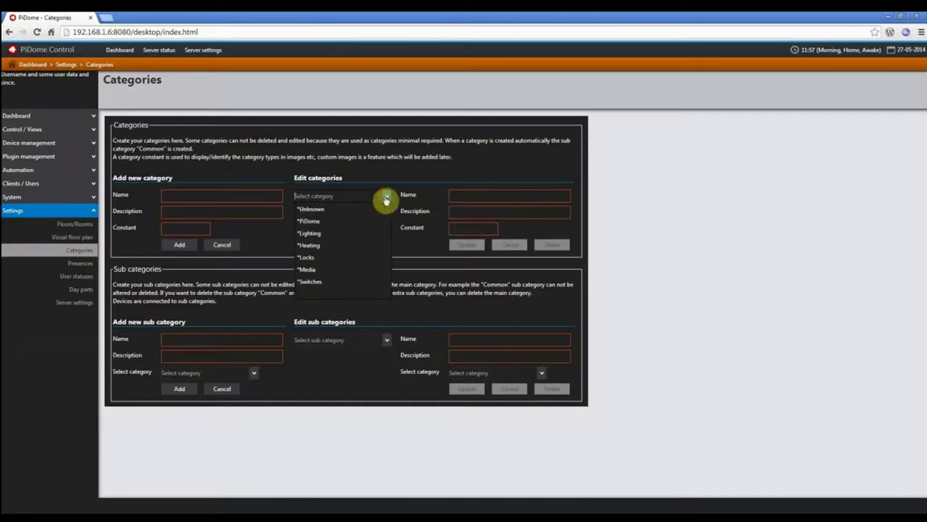
click(386, 196)
- Review the Presences, User statuses and Day parts settings pages one after another
click(80, 263)
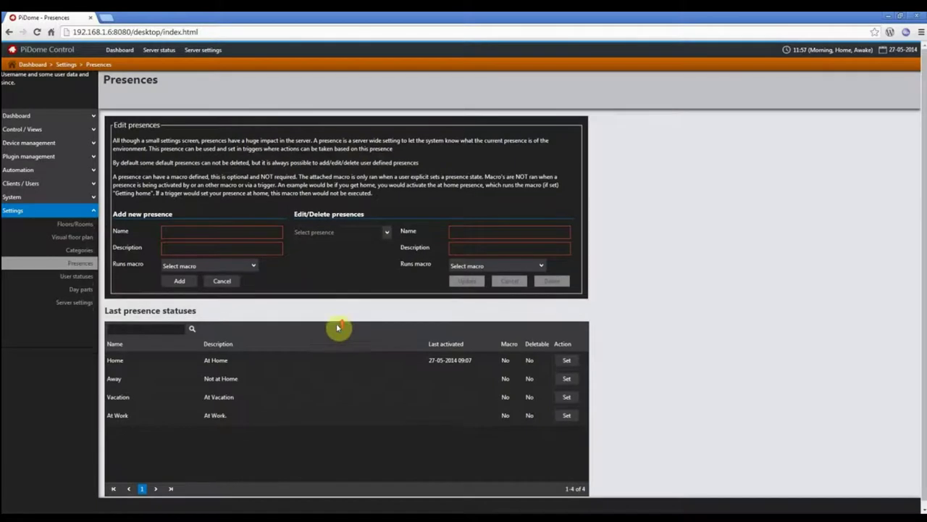
click(76, 276)
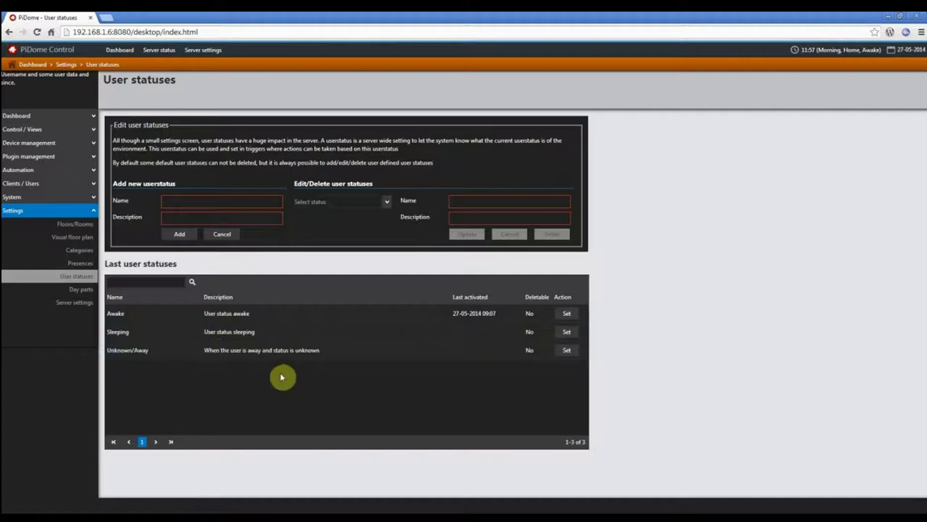
click(86, 290)
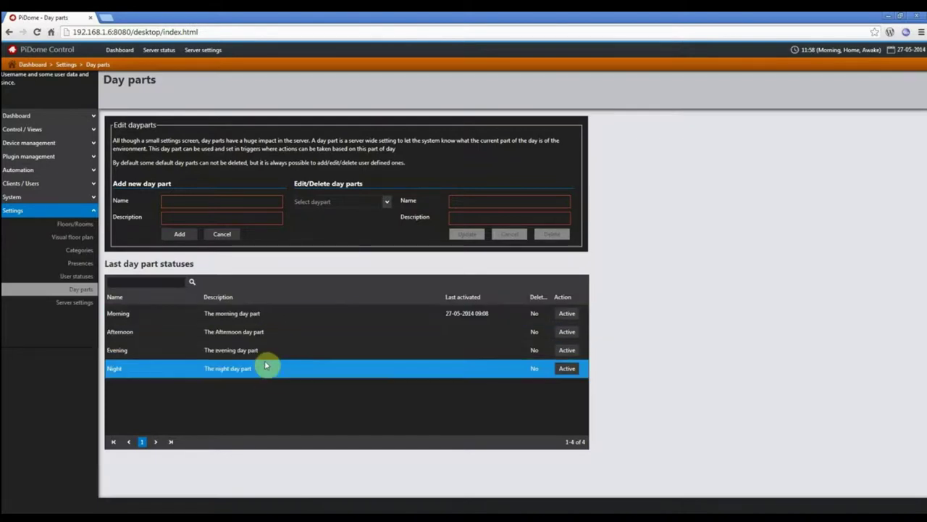
- In the server settings, have the browser guess the server's location for the time zone settings
click(82, 305)
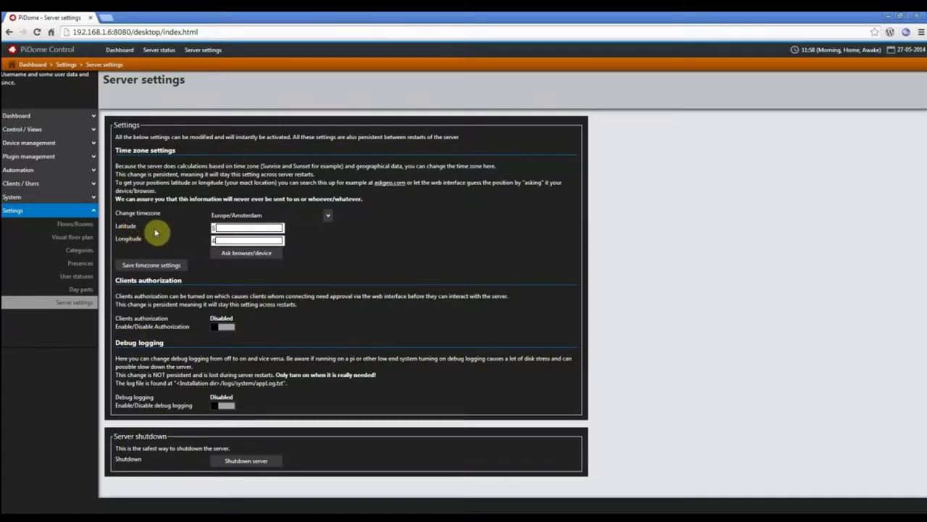
click(244, 255)
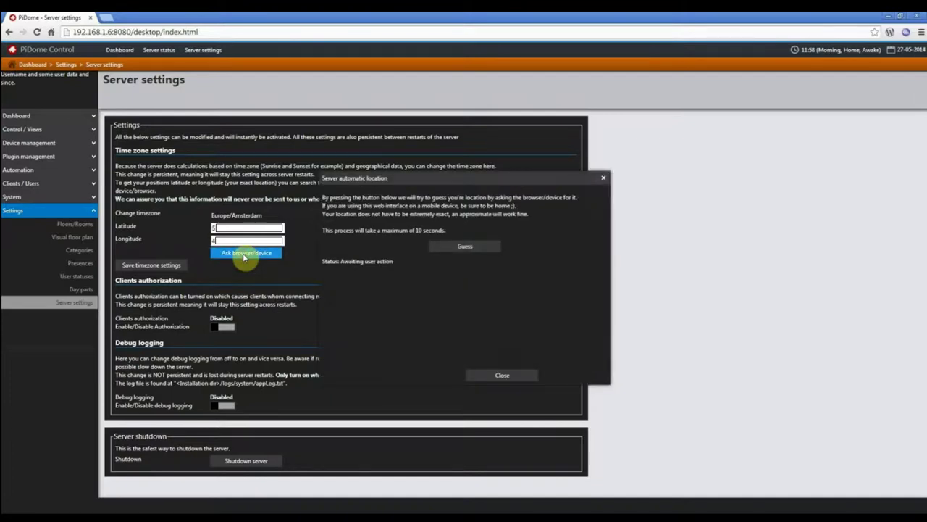
drag(420, 178, 408, 139)
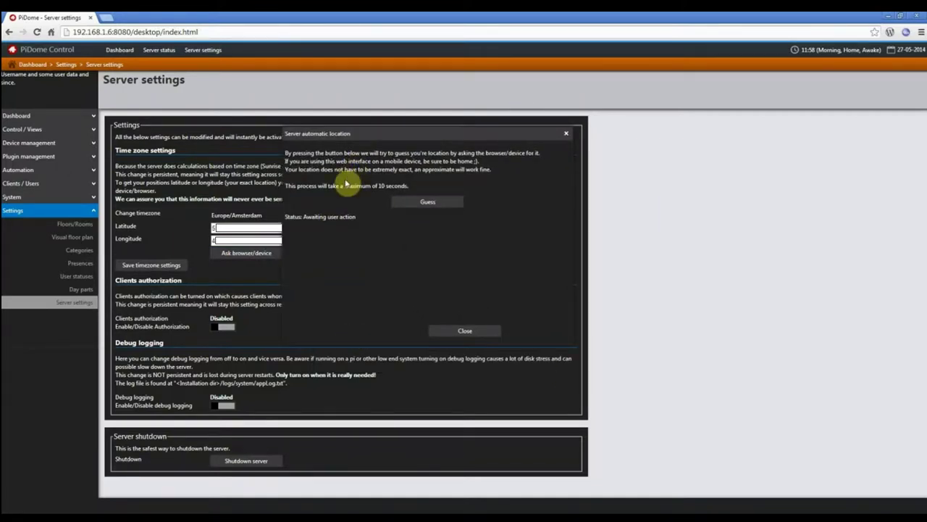
click(425, 201)
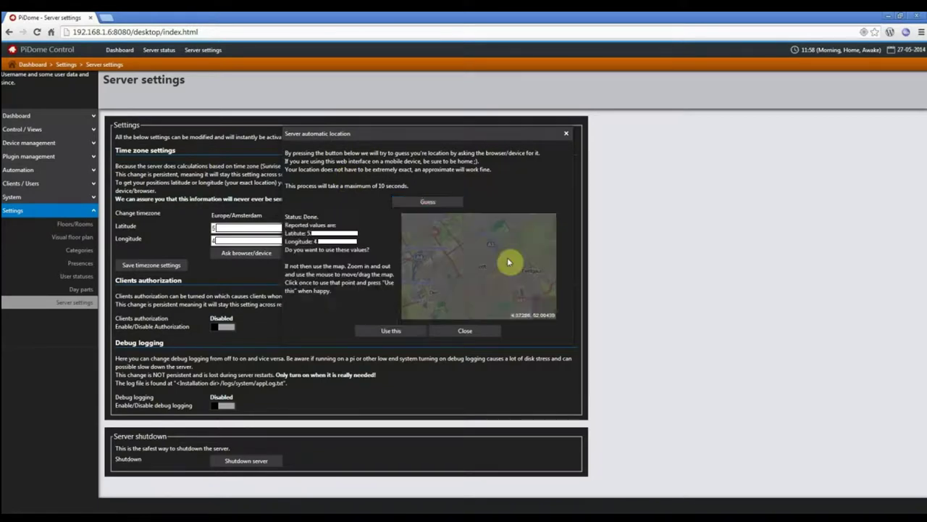
- Explore the area around the guessed location on the map and accept the reported latitude and longitude
drag(498, 250, 471, 271)
drag(540, 243, 433, 257)
scroll(435, 264, up, 5)
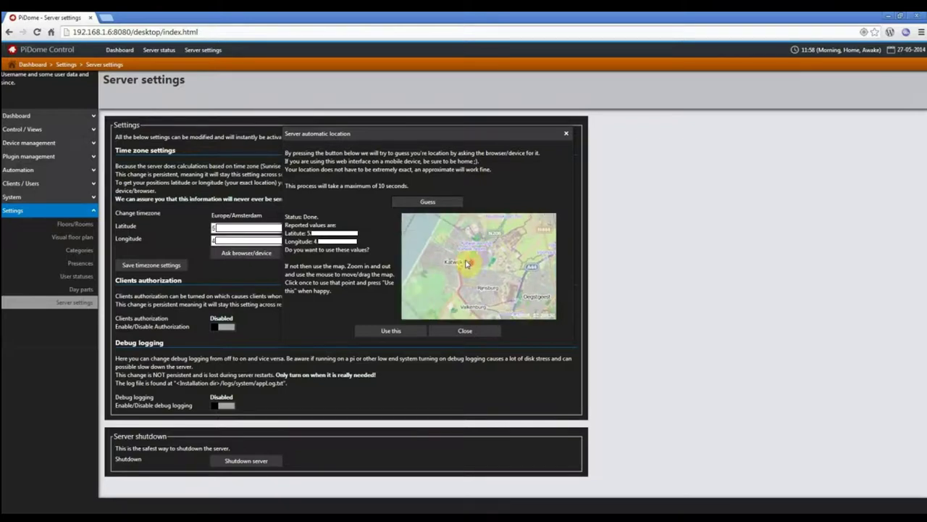
scroll(445, 268, down, 4)
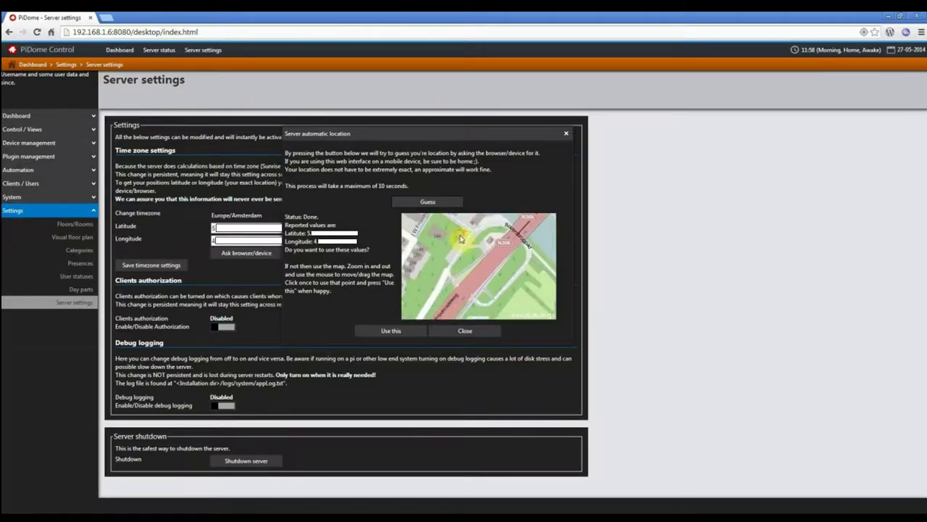
scroll(457, 264, up, 3)
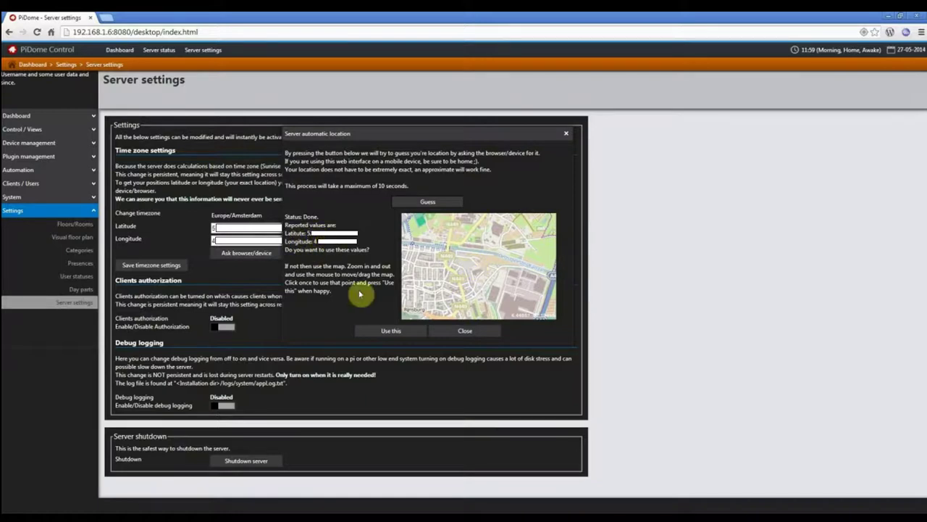
click(391, 330)
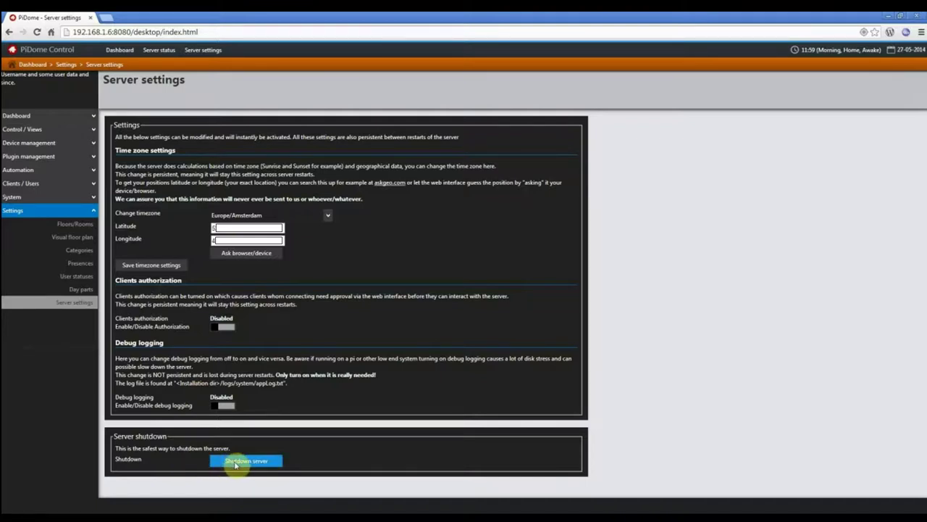
- Start a new automation macro and begin an execution list item of type Device
click(78, 171)
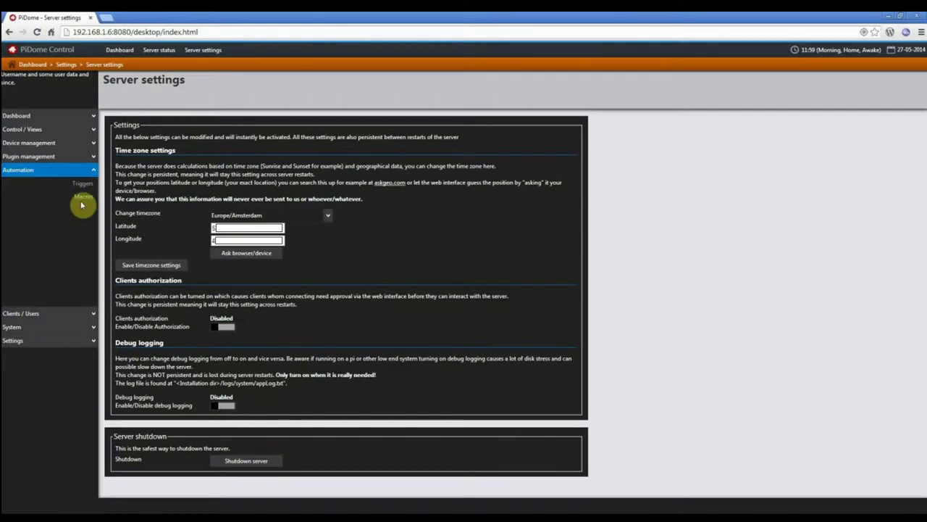
click(82, 198)
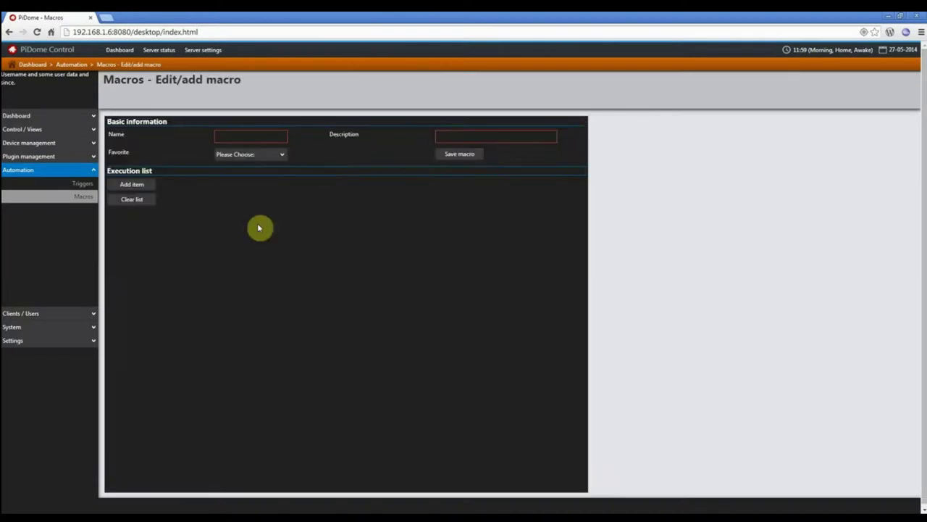
click(138, 184)
click(534, 255)
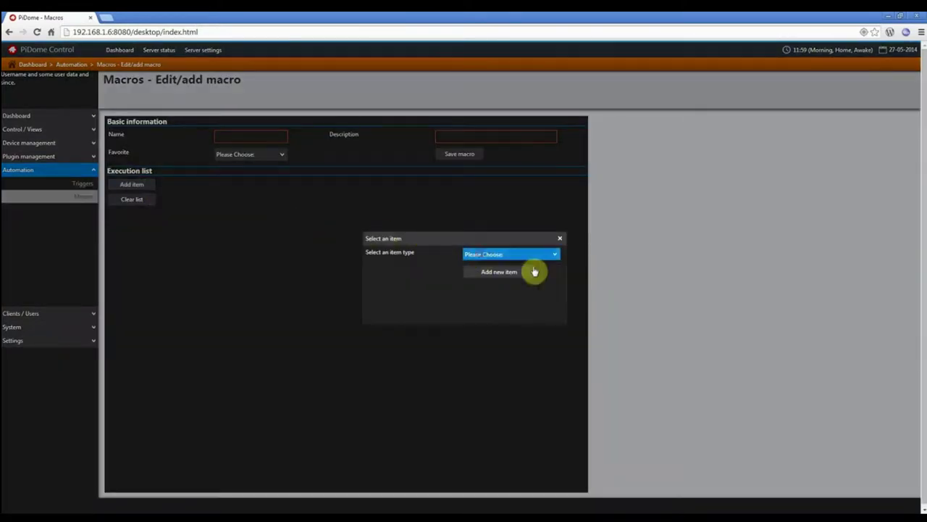
click(554, 266)
- Add an execution list item that sets the Switch device of Living room main lights to On
click(555, 268)
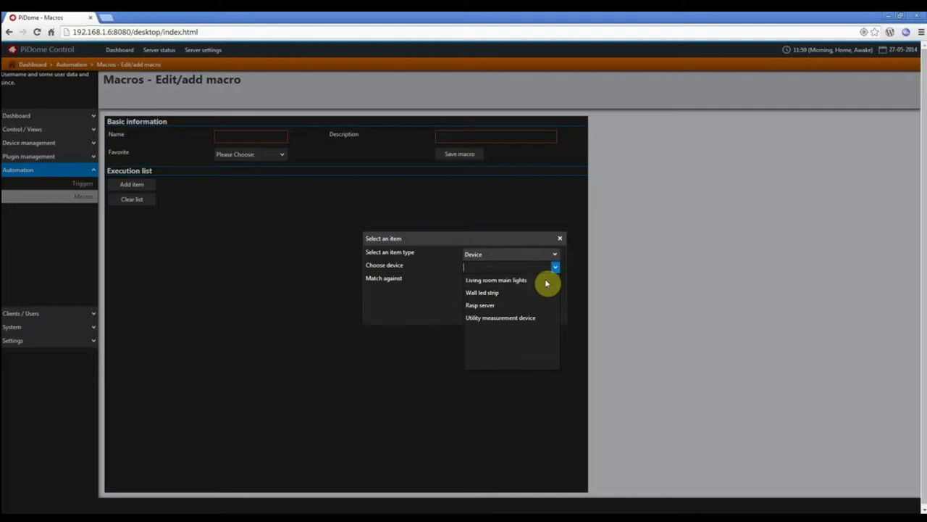
click(547, 283)
click(555, 283)
click(554, 293)
click(554, 295)
click(524, 305)
click(507, 311)
click(558, 239)
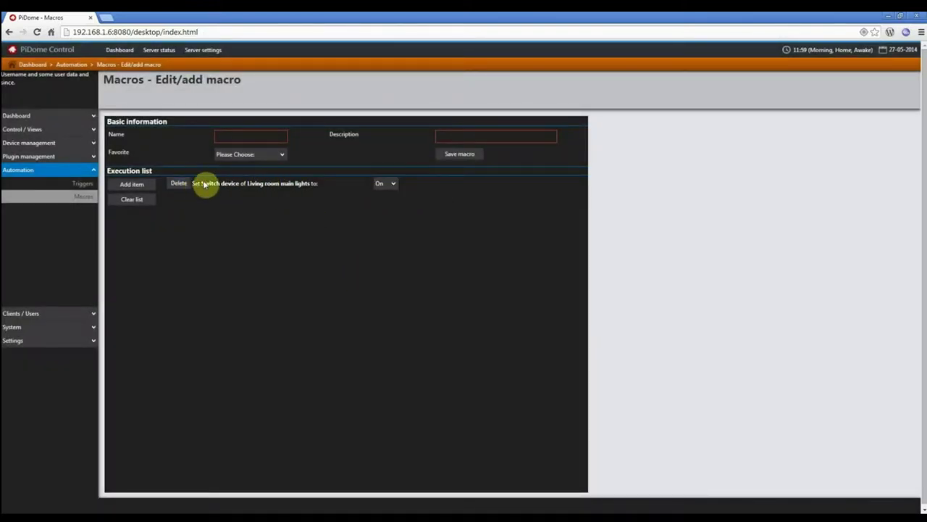
- Add a Media plugin item to the macro that runs a Player Command on XBMC 12 living room
click(132, 184)
click(528, 259)
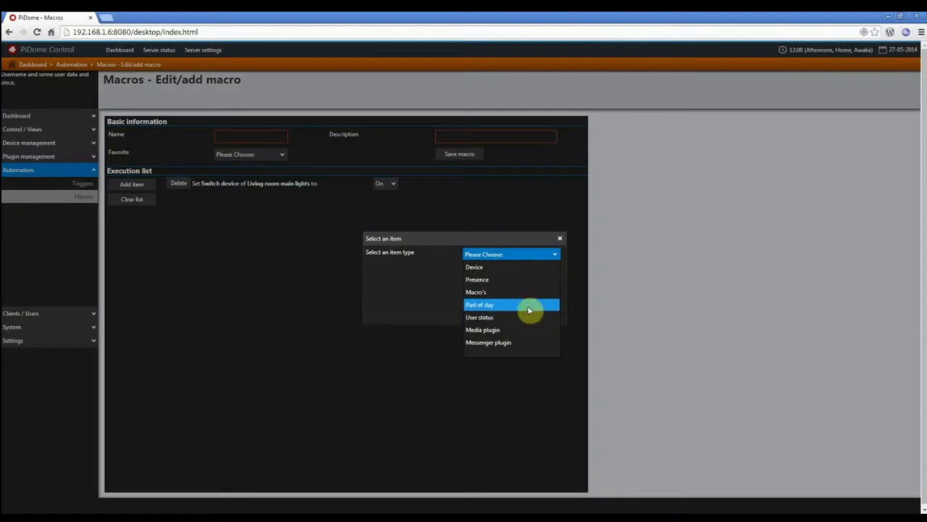
click(524, 332)
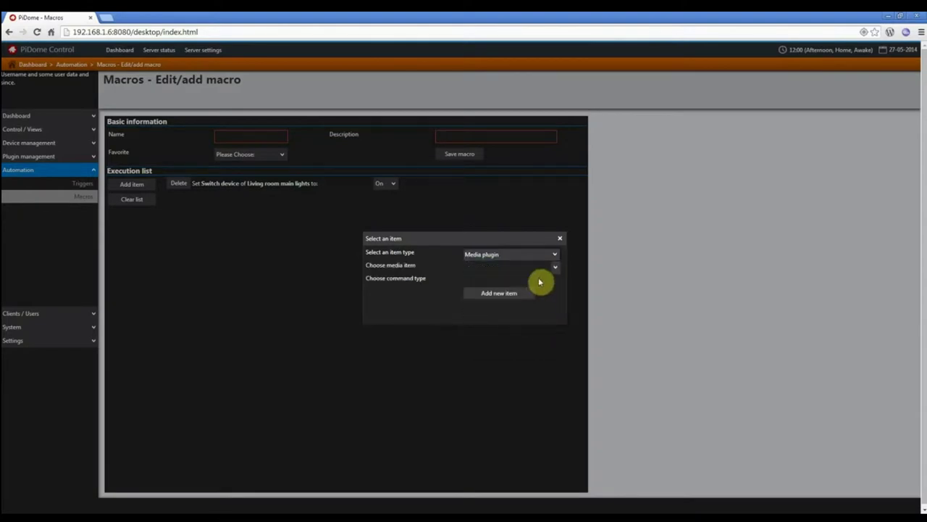
click(554, 270)
click(549, 281)
click(555, 281)
click(552, 293)
click(498, 296)
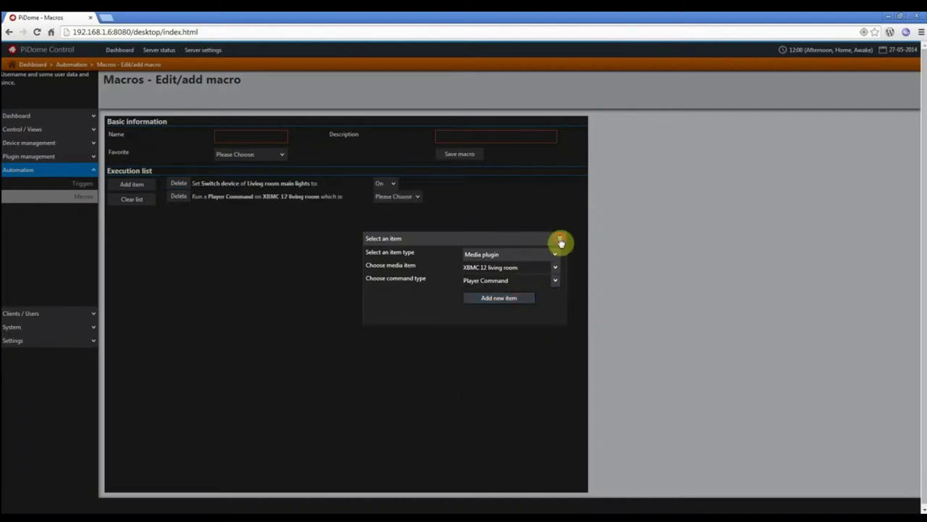
click(559, 239)
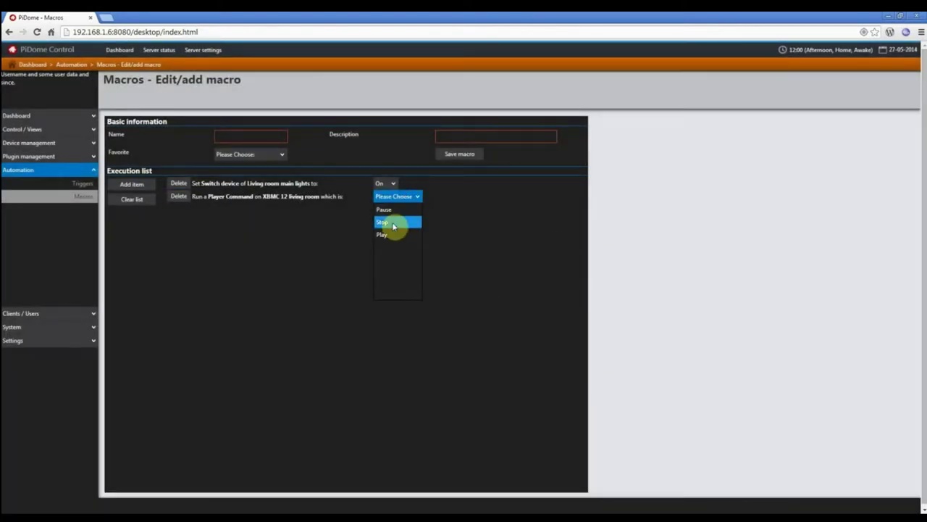
- Start a new automation trigger with a single condition group that requires All of its conditions to match
click(288, 265)
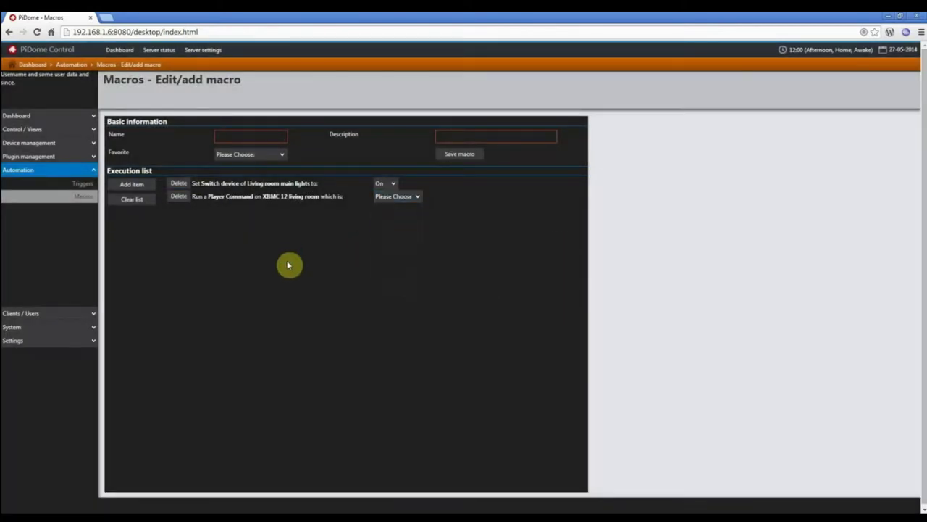
click(86, 186)
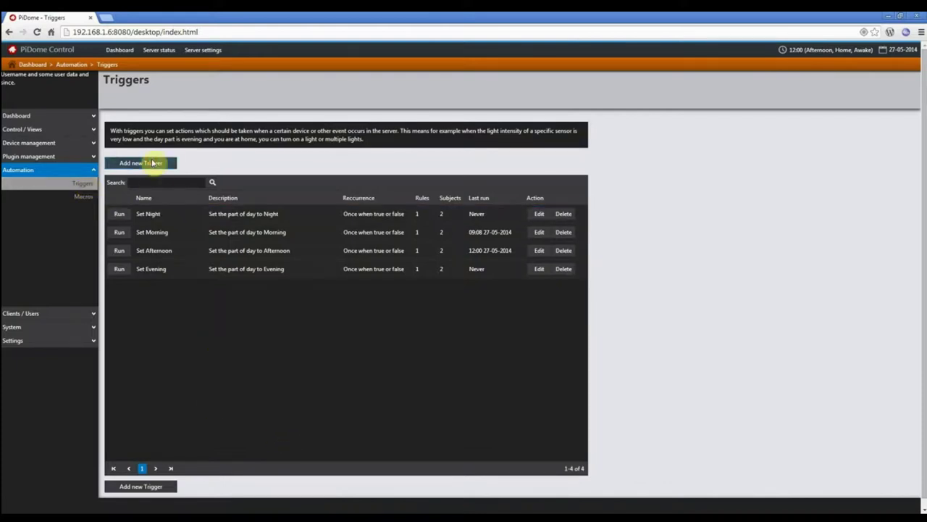
click(145, 162)
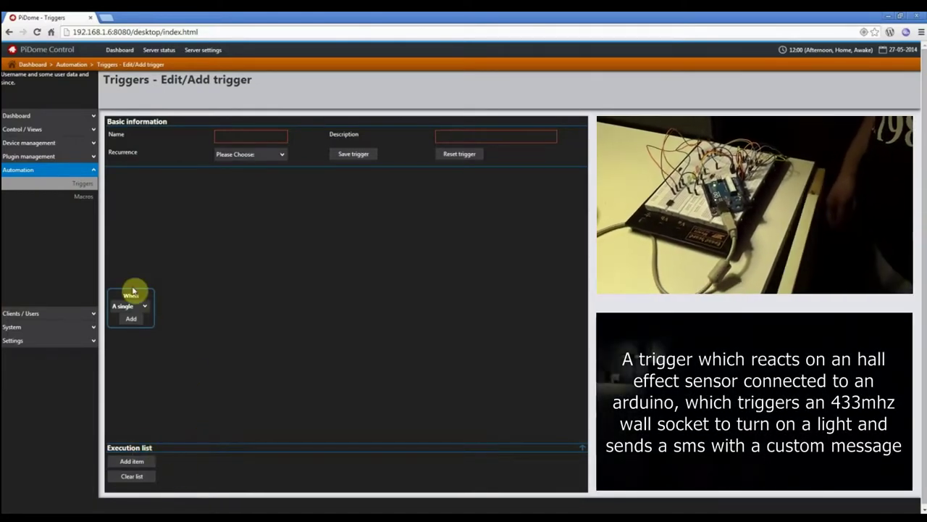
click(131, 316)
click(257, 310)
click(221, 309)
click(219, 345)
- Add a Part of day condition to the trigger's group and set it equal to Evening
click(253, 308)
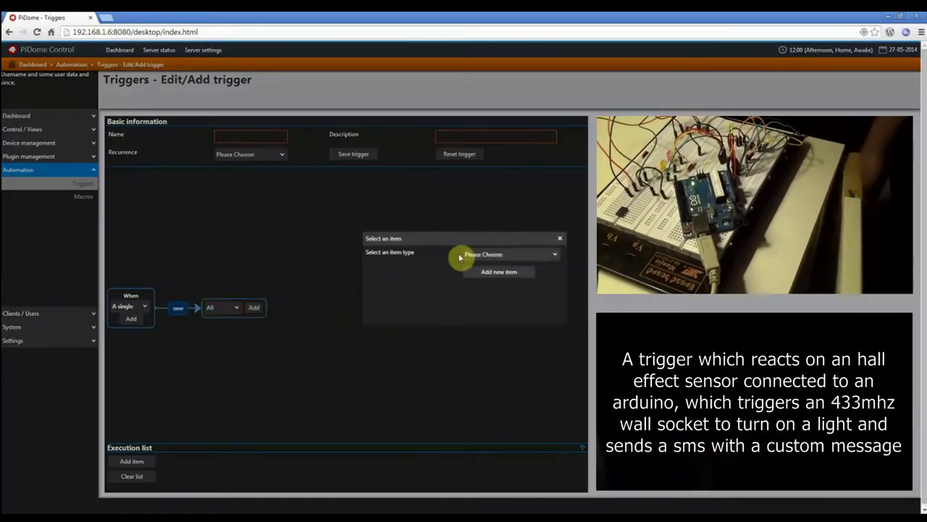
click(501, 255)
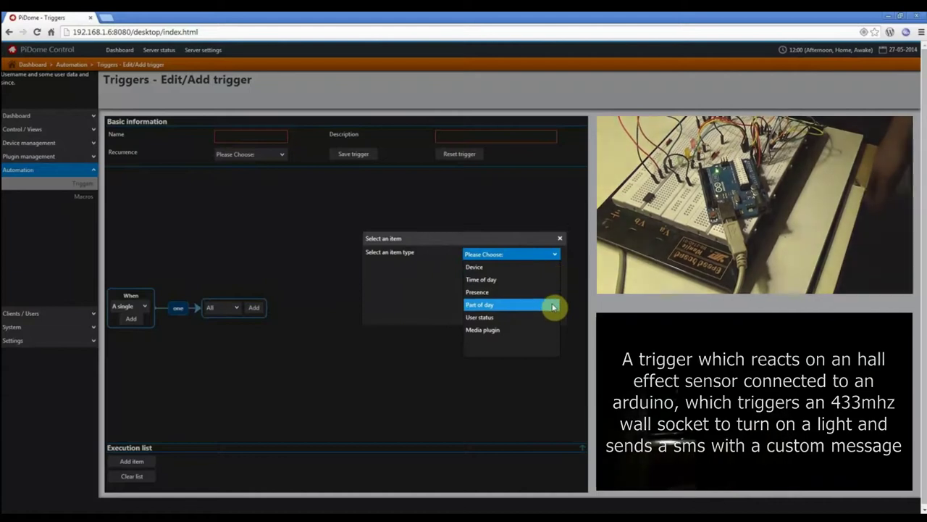
click(556, 298)
click(504, 272)
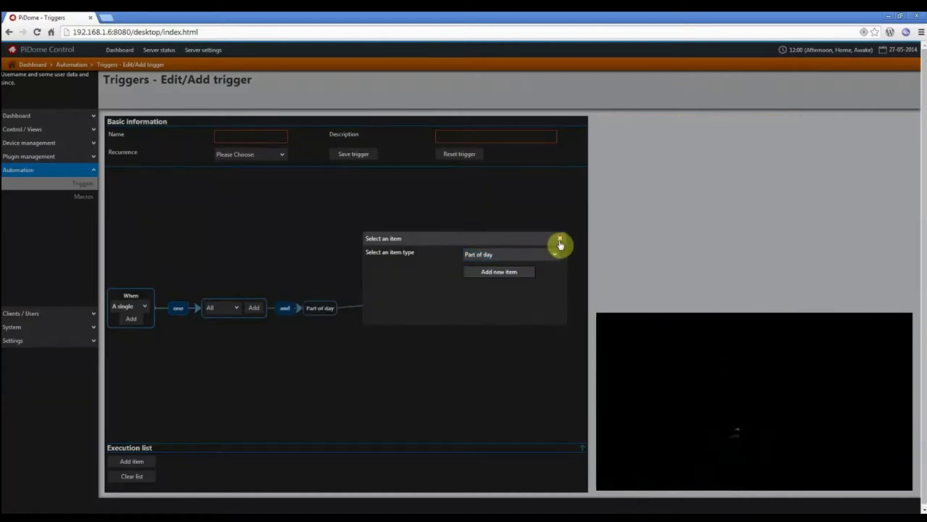
click(523, 304)
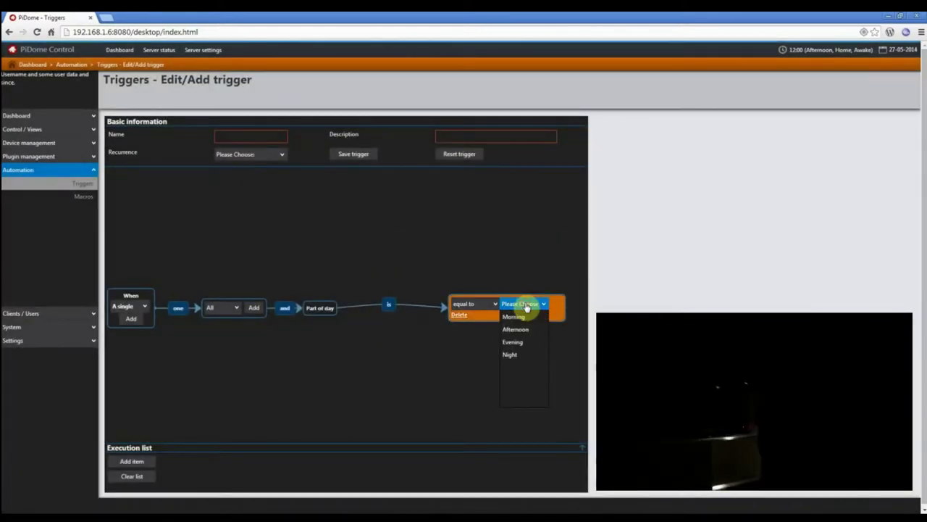
click(516, 342)
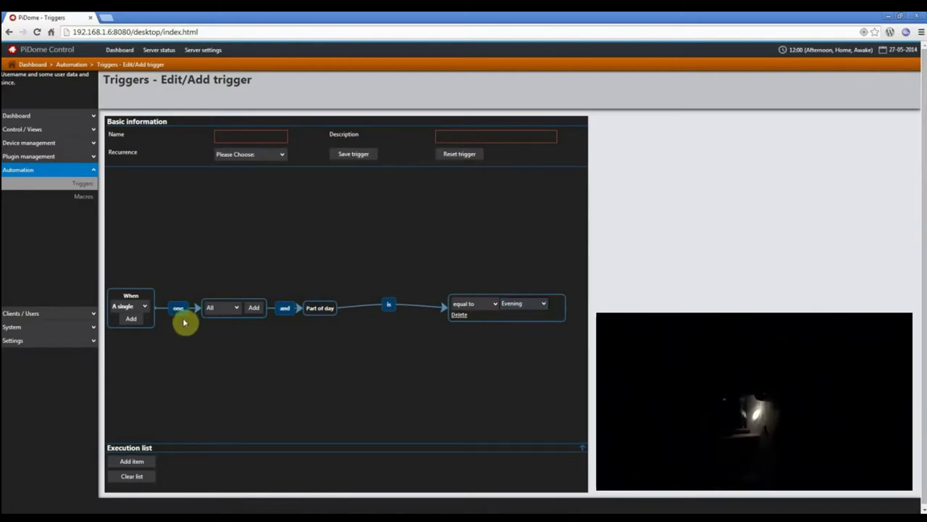
- Add a Media plugin condition to the same group for a Player Command on XBMC 12 living room equal to Pause
click(254, 309)
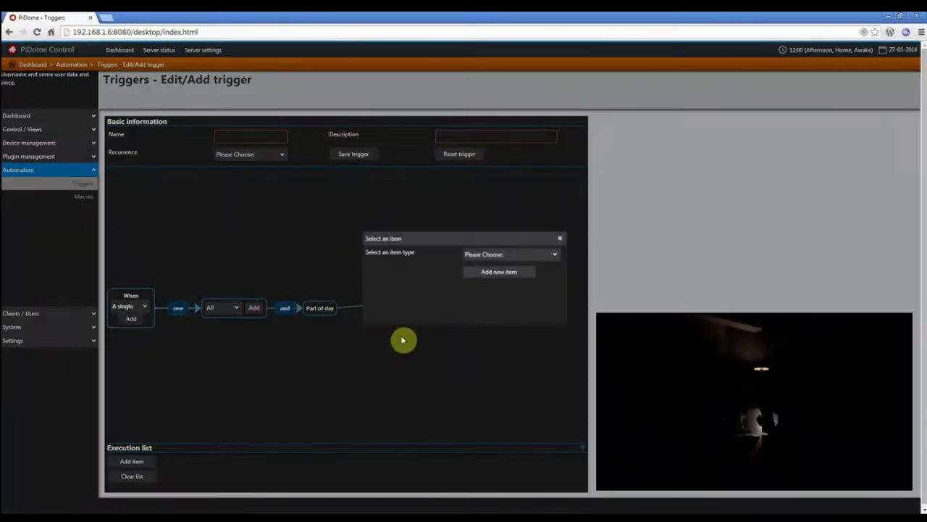
click(537, 255)
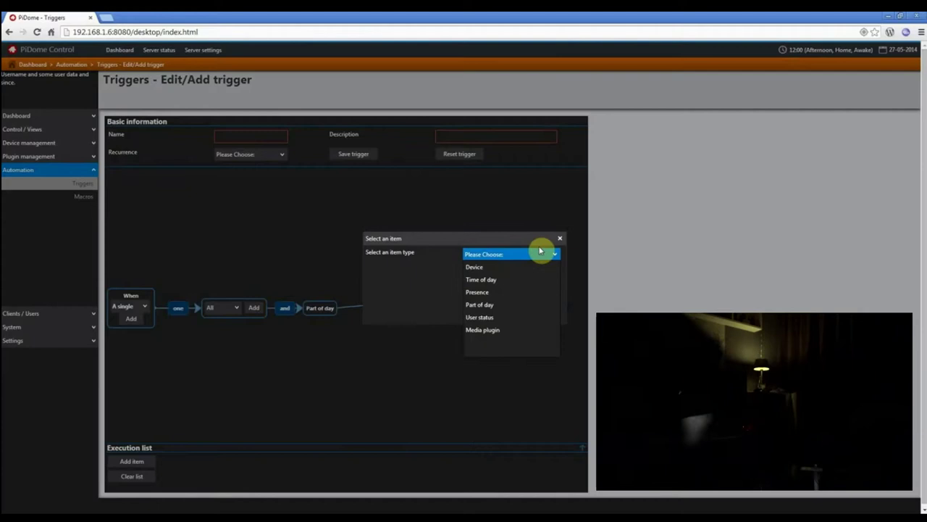
click(521, 334)
click(555, 268)
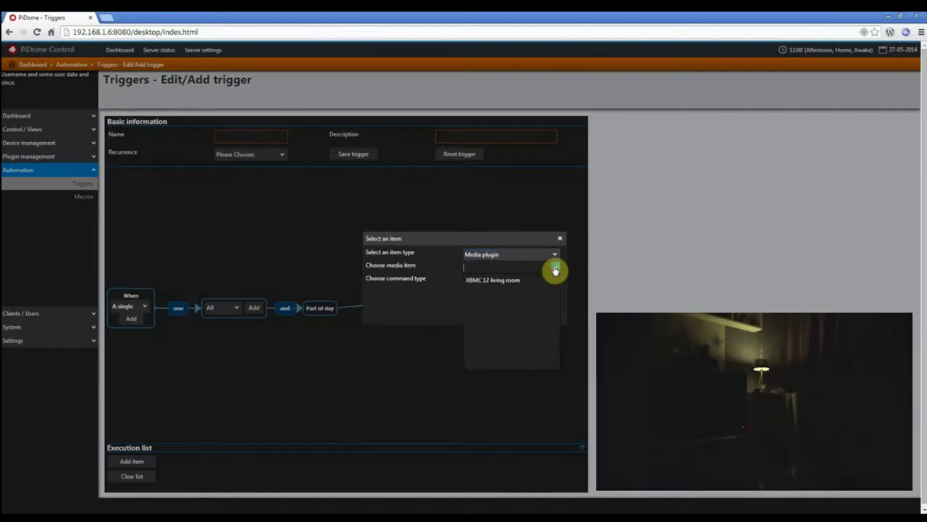
click(550, 283)
click(473, 267)
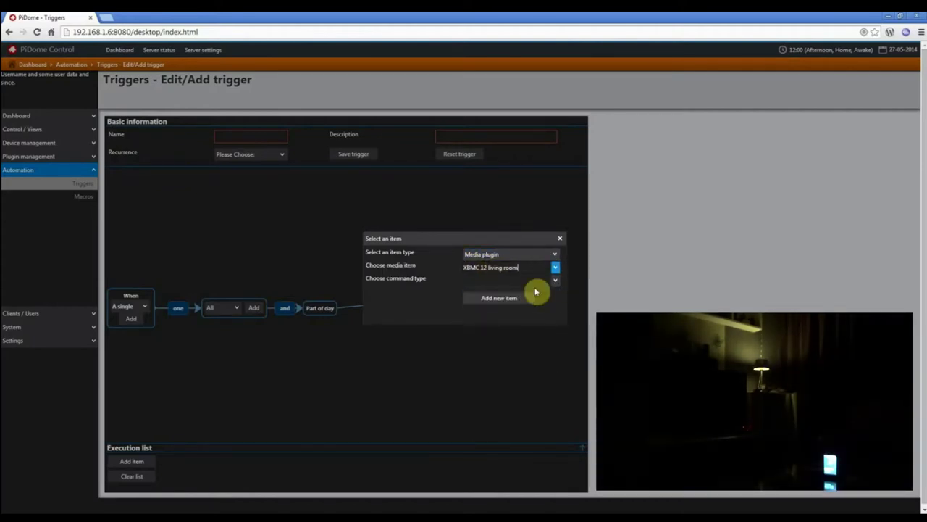
click(554, 281)
click(544, 296)
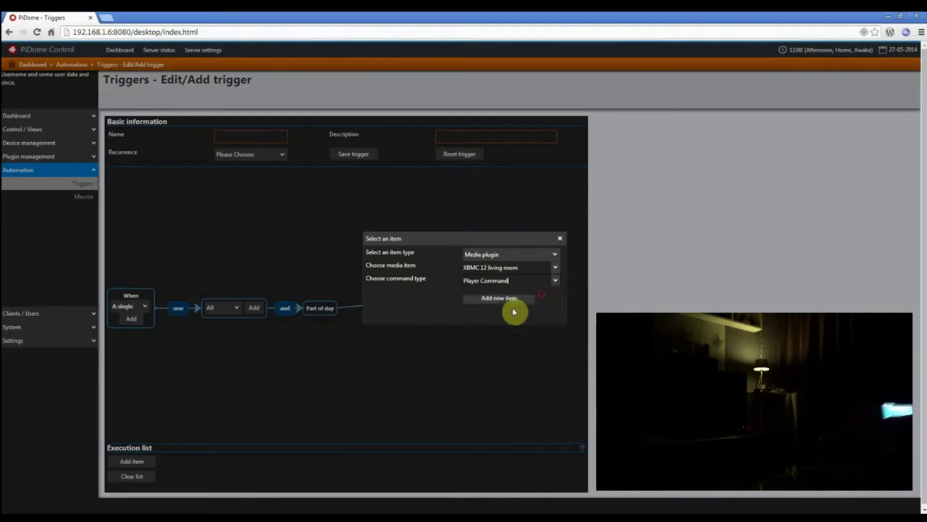
click(507, 301)
click(560, 238)
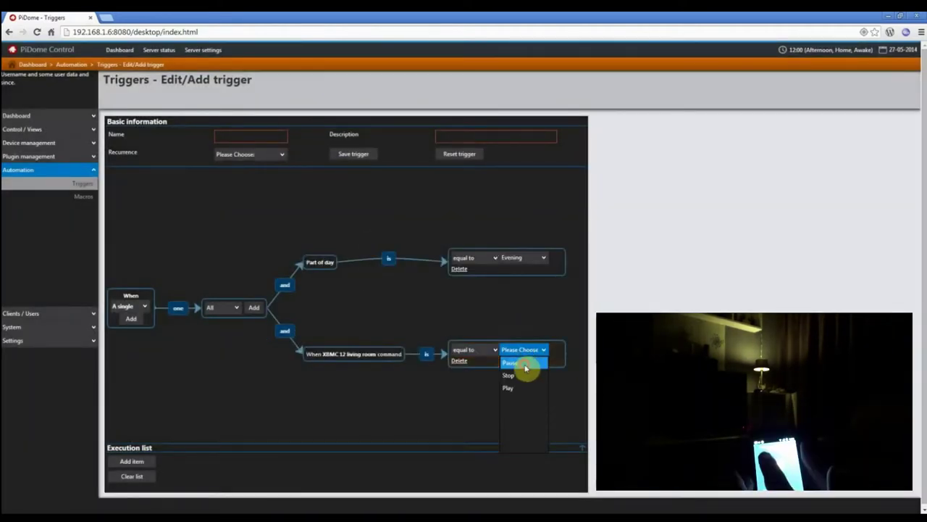
click(527, 364)
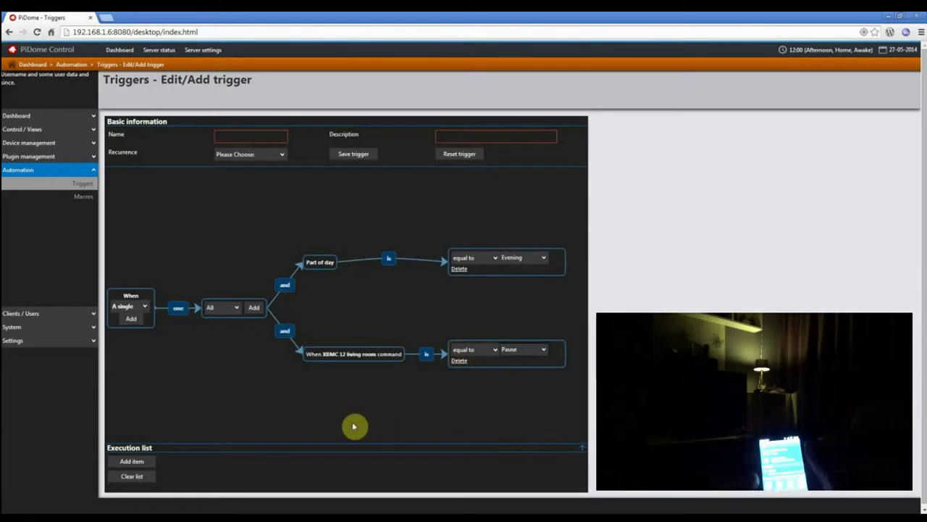
- Expand the trigger's execution list and begin a Device item for the Wall led strip
click(141, 460)
click(177, 450)
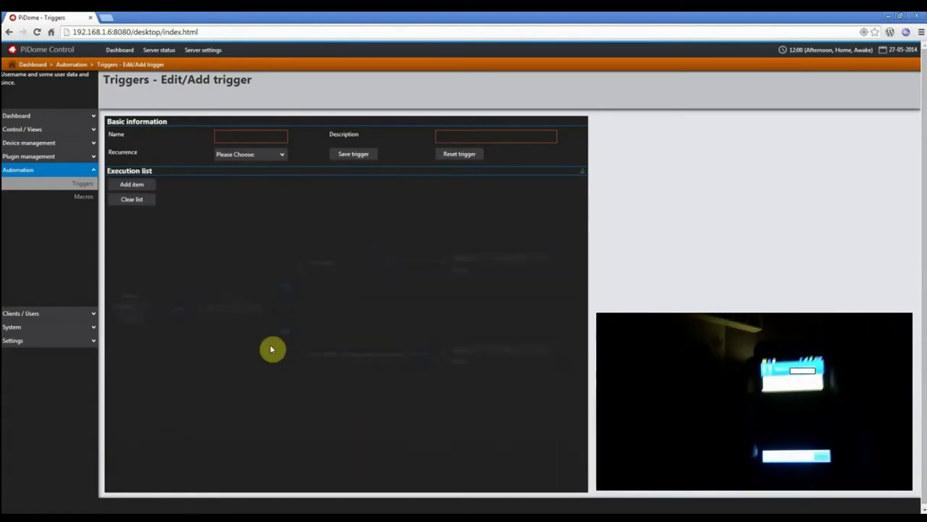
click(132, 185)
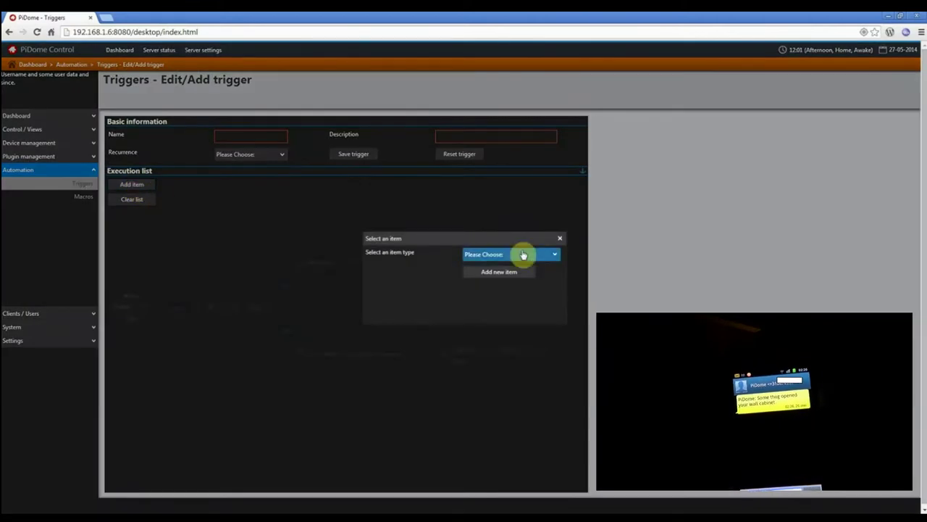
click(523, 255)
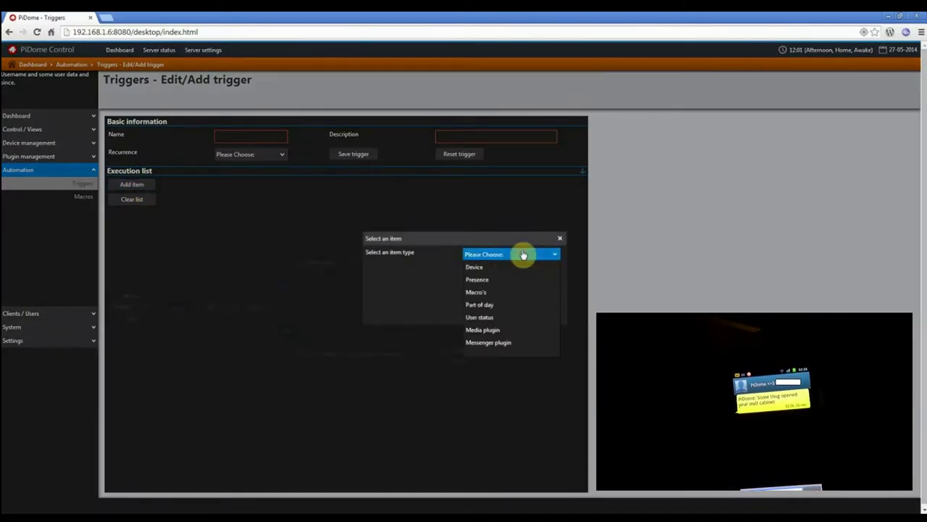
click(531, 267)
click(555, 267)
click(544, 292)
- Match the Wall led strip item against the Color selection of its Main light and add it to the execution list
click(555, 281)
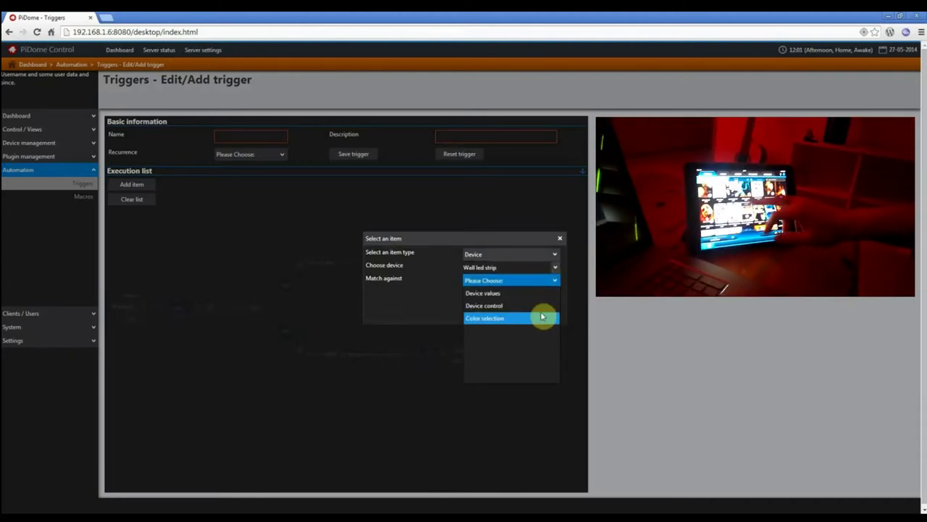
click(543, 318)
click(555, 300)
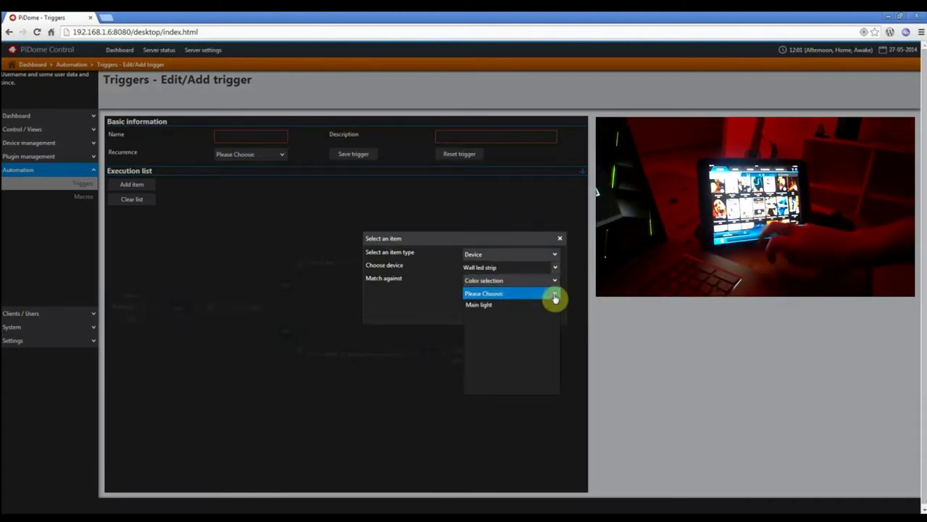
click(547, 307)
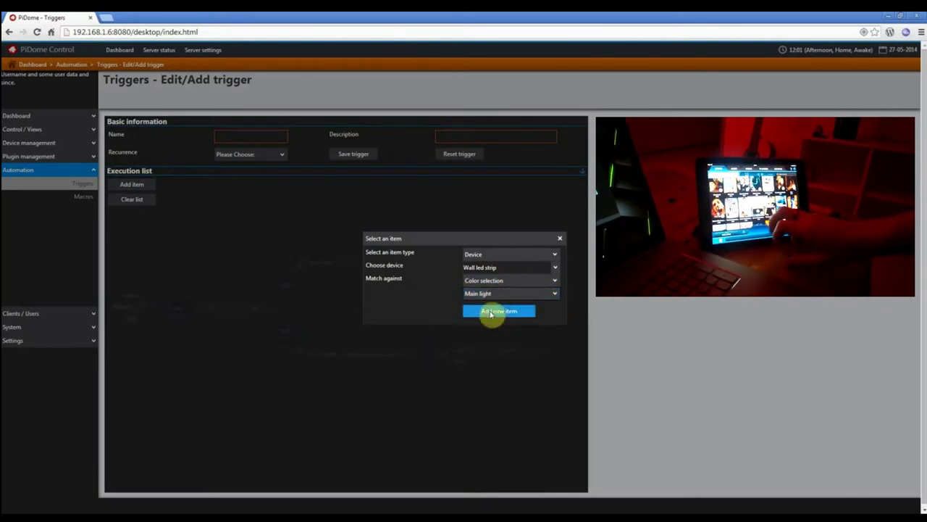
click(498, 311)
click(559, 238)
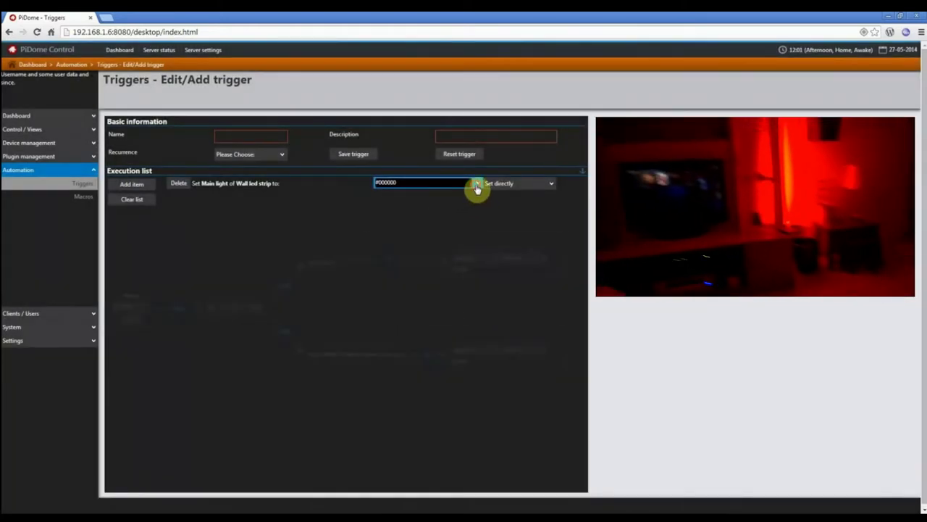
- Set the Wall led strip's Main light to #FF0000 using Color fade
click(478, 184)
drag(444, 230, 467, 192)
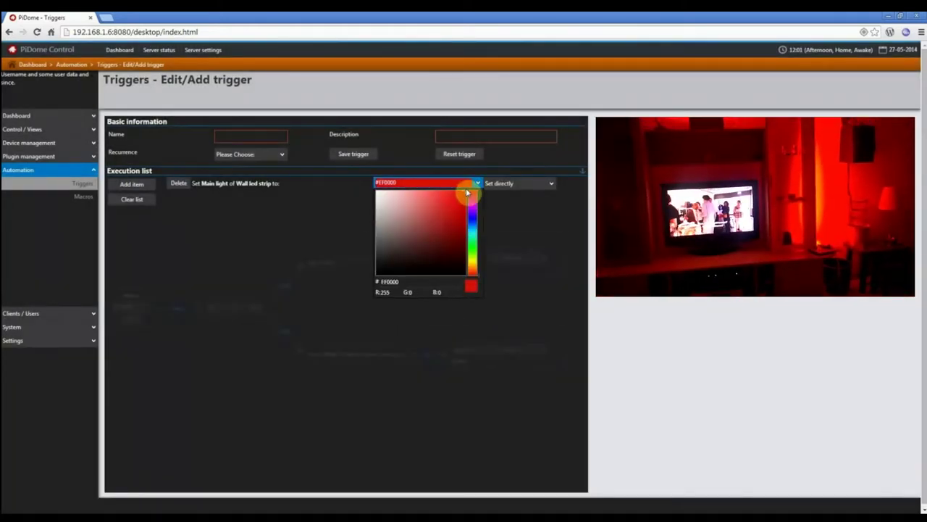
click(532, 185)
click(520, 210)
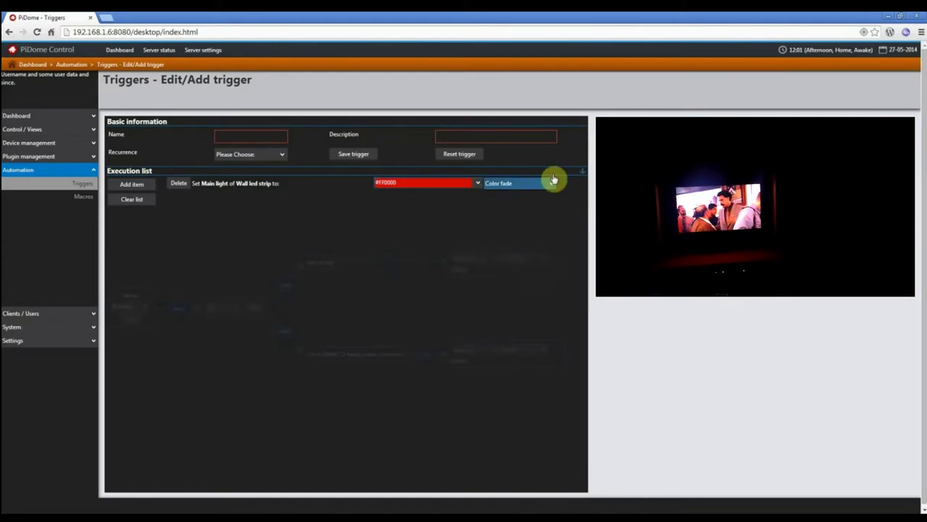
- Review the trigger's recurrence options and the item selection for adding another condition, without choosing anything
click(262, 158)
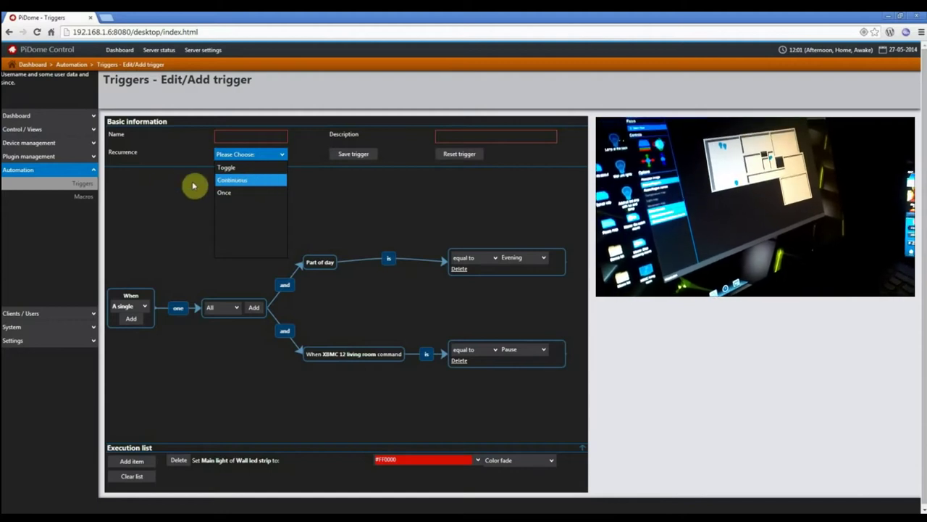
click(166, 183)
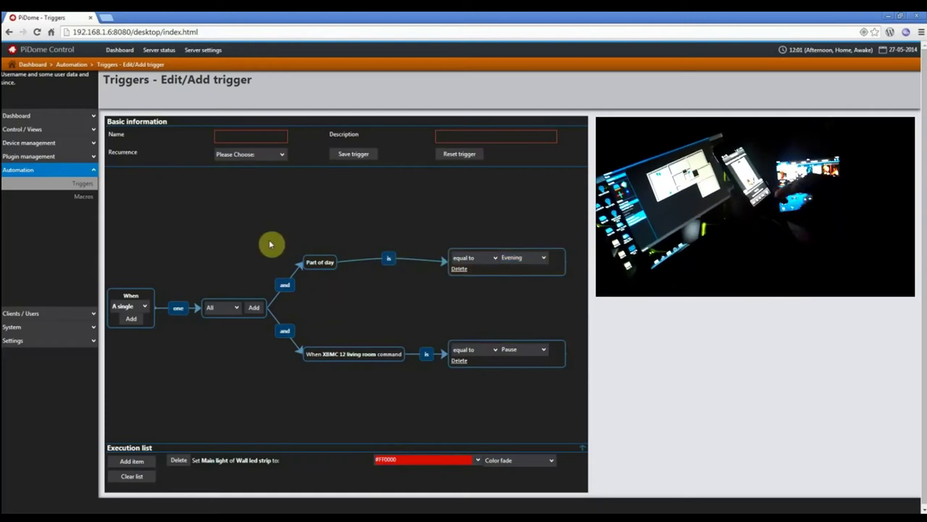
click(254, 307)
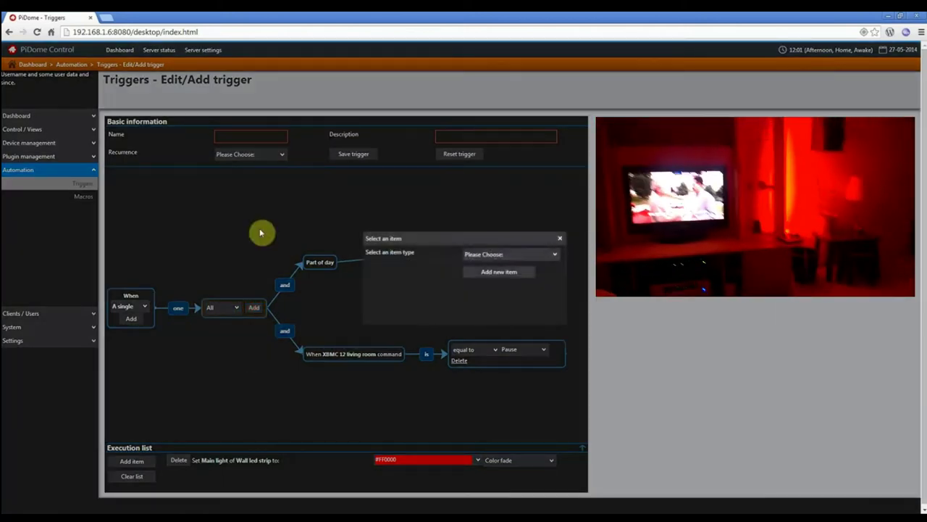
click(561, 239)
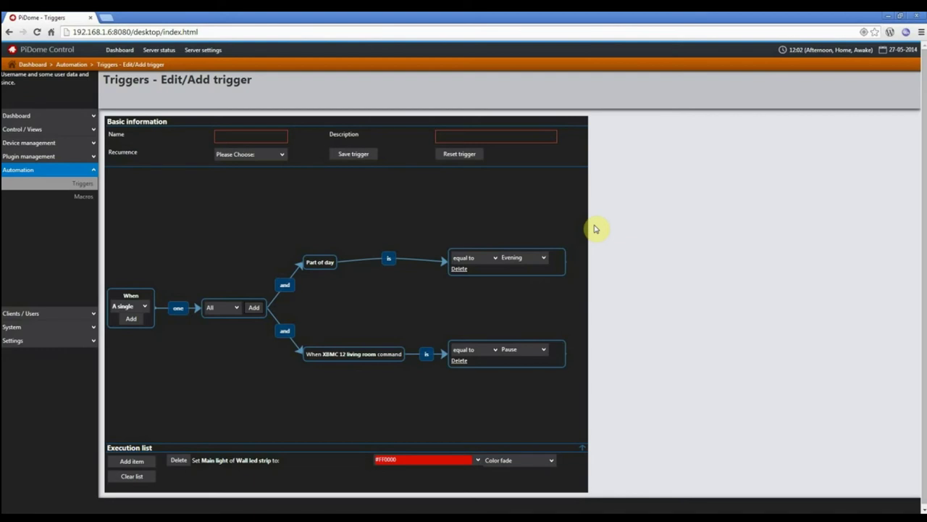
- Open the Server status page and look through its services, availability and status graphs
click(164, 52)
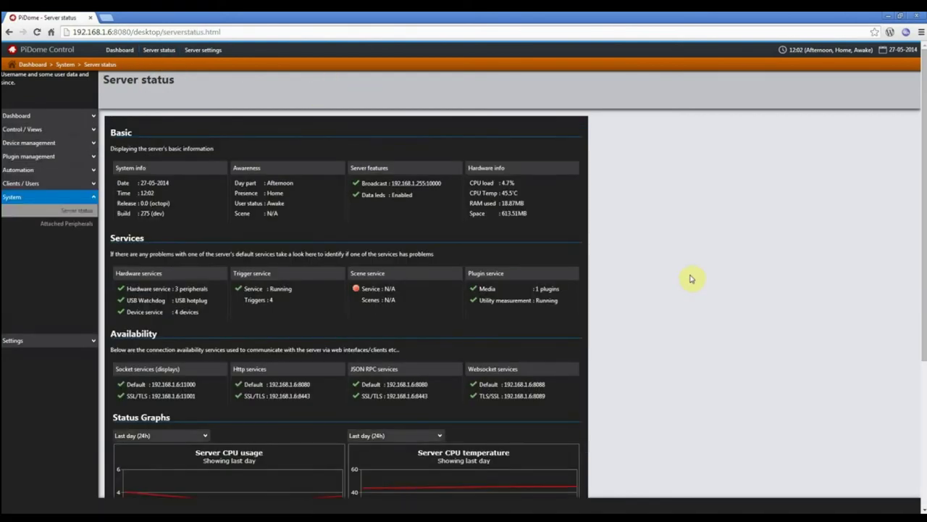
scroll(674, 293, down, 3)
scroll(674, 292, up, 3)
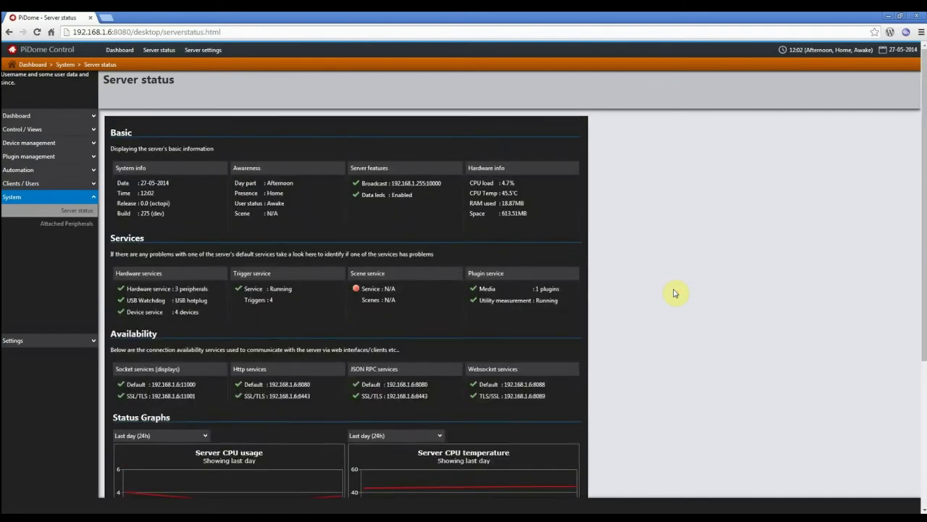